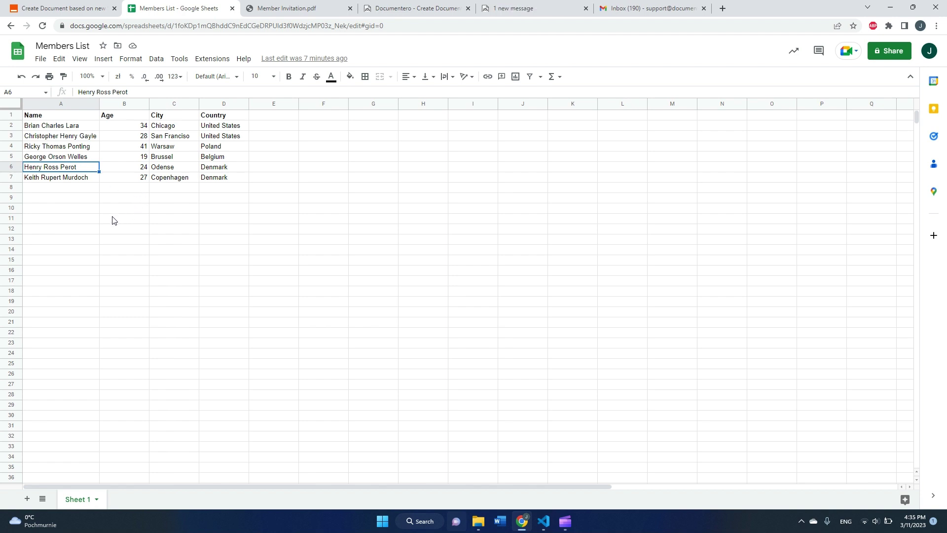
Fill row 8 of Members List with a new member's name, age 20, city Warsaw, country Poland.
left_click(59, 190)
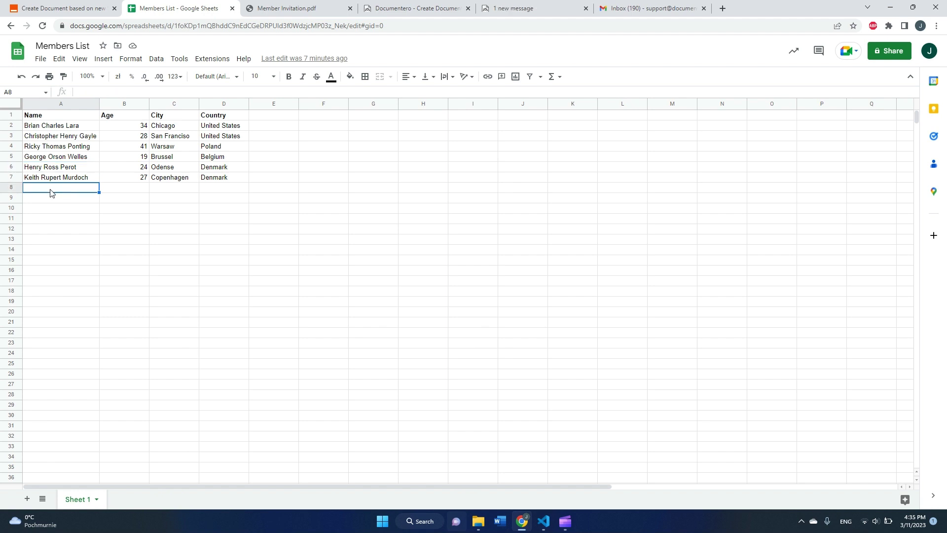
type("John Doe")
key("Tab")
type("20")
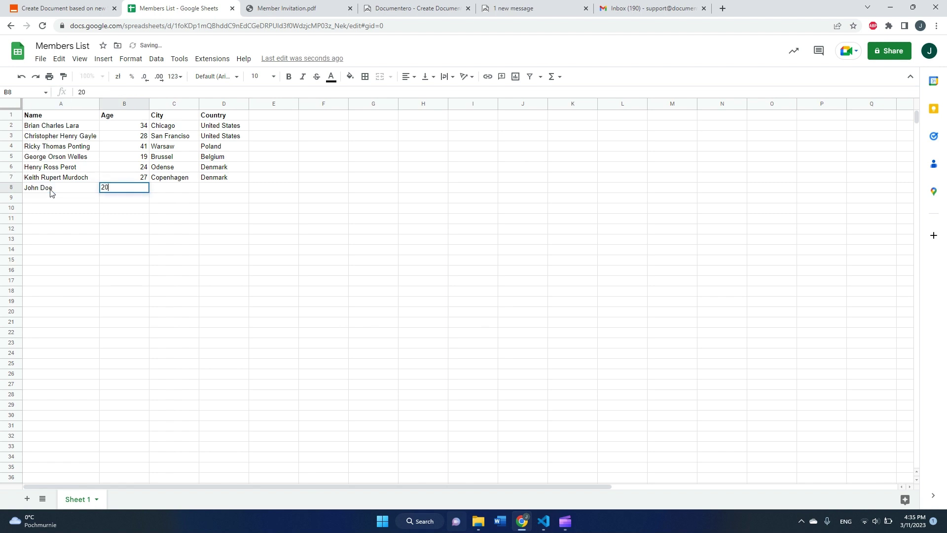
key("Tab")
type("Warsaw")
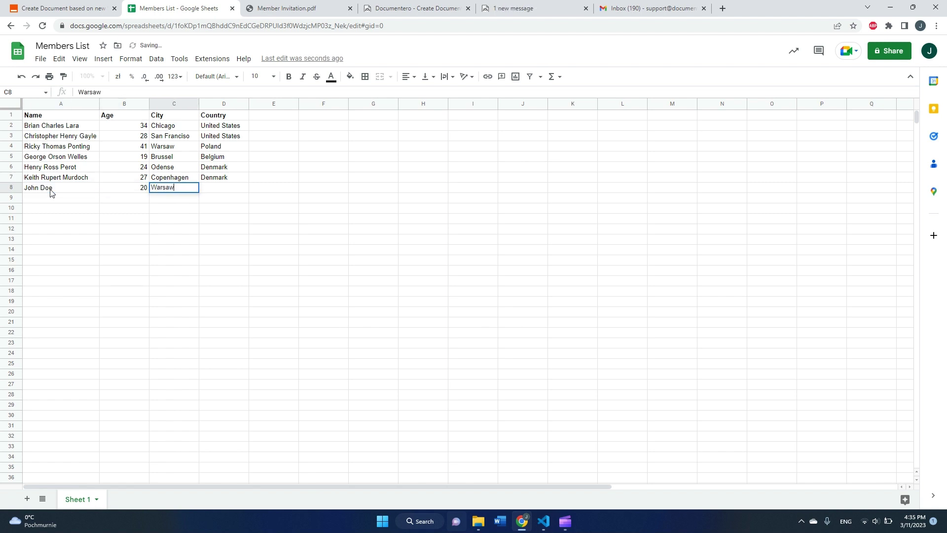
key("Tab")
type("Poland")
key("Tab")
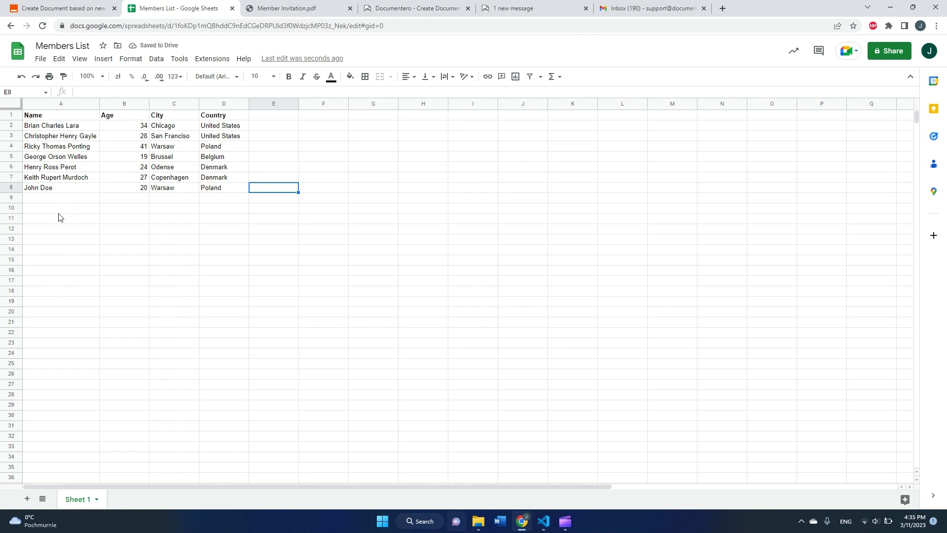
left_click(39, 219)
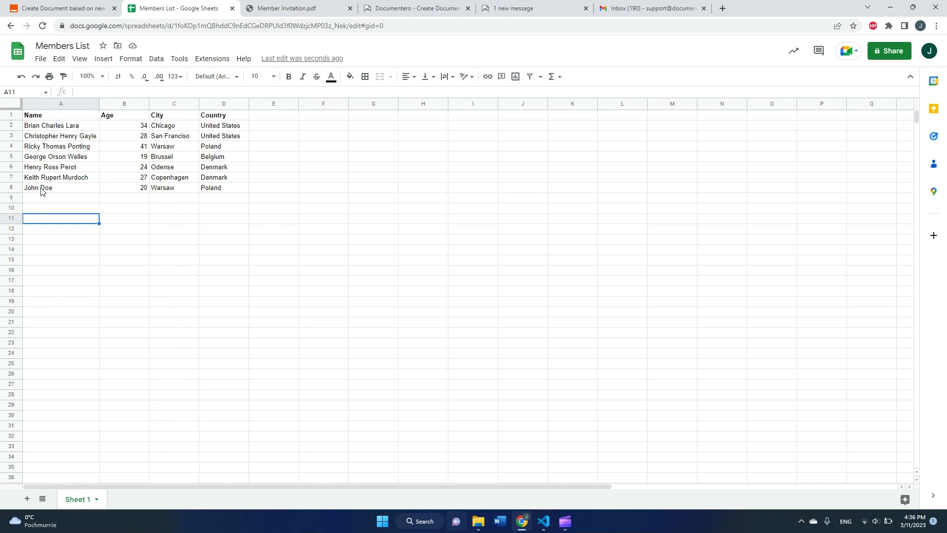
Review the name and location lines in the Member Invitation.pdf for the Odense member.
left_click(314, 9)
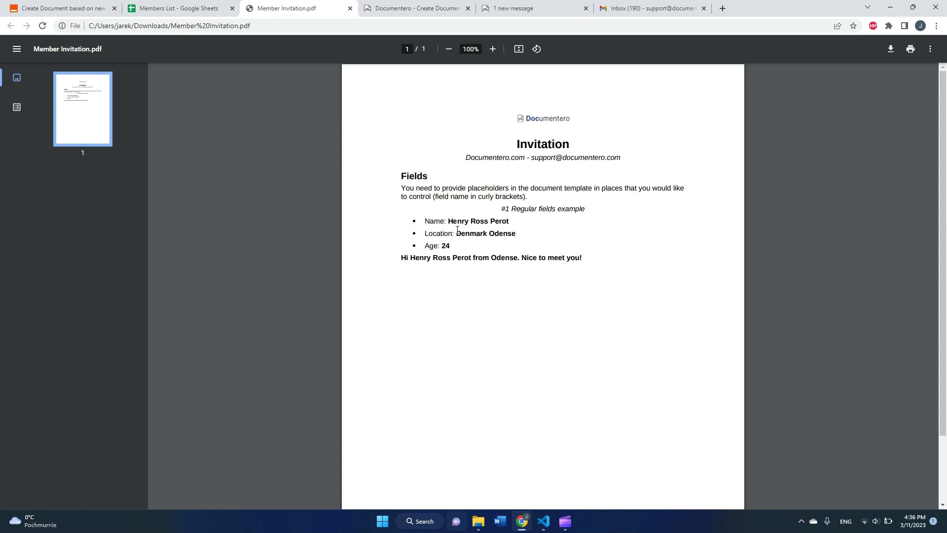
left_click_drag(446, 221, 522, 253)
left_click(524, 251)
Glance at the Documentero templates page and homepage, then return to the Zapier zap draft.
left_click(84, 13)
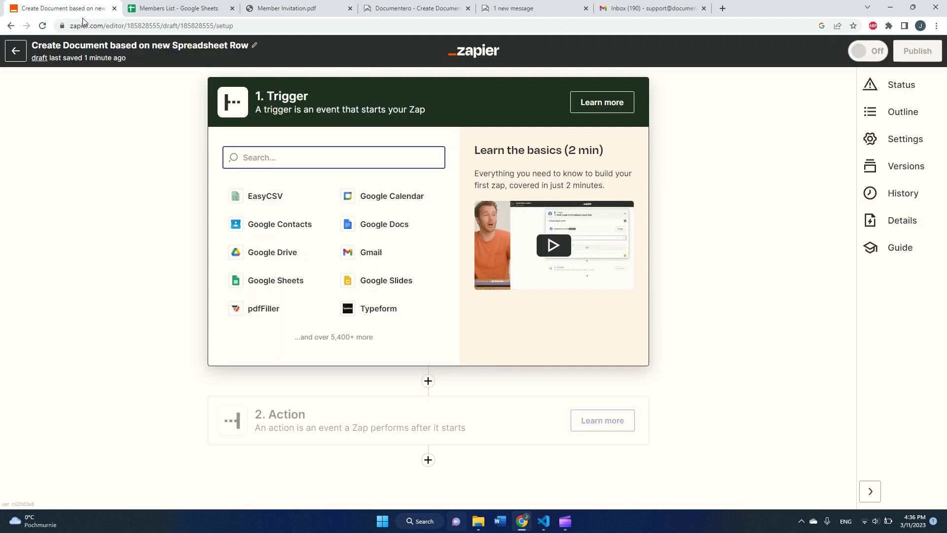
left_click(421, 11)
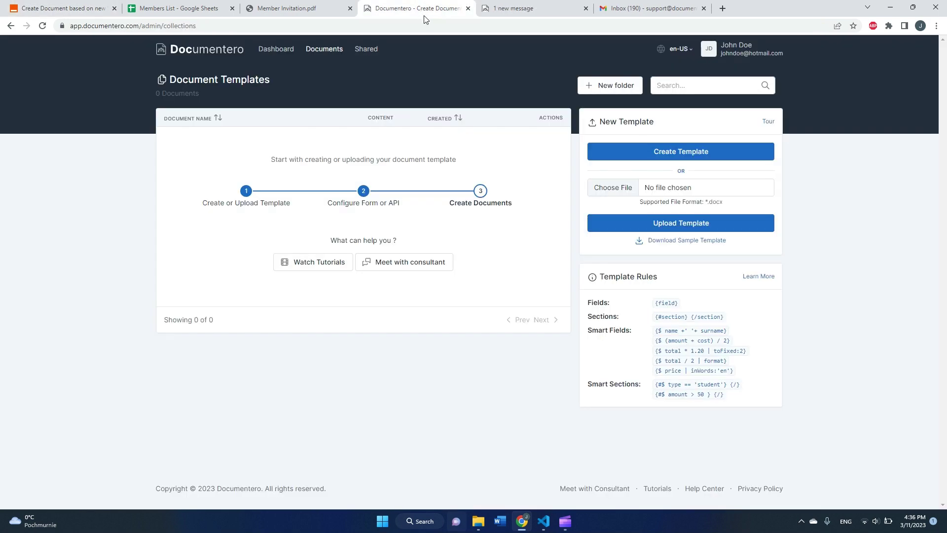
left_click(508, 10)
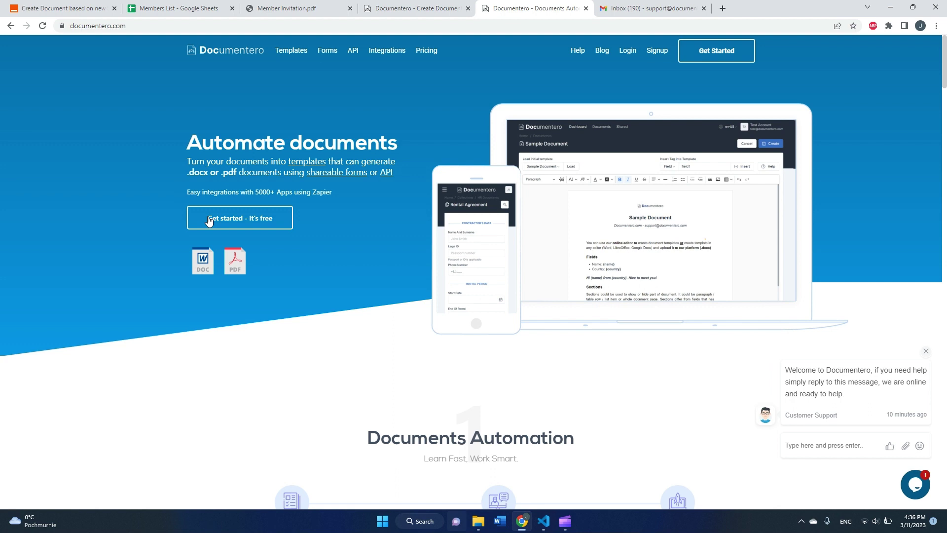
left_click(81, 9)
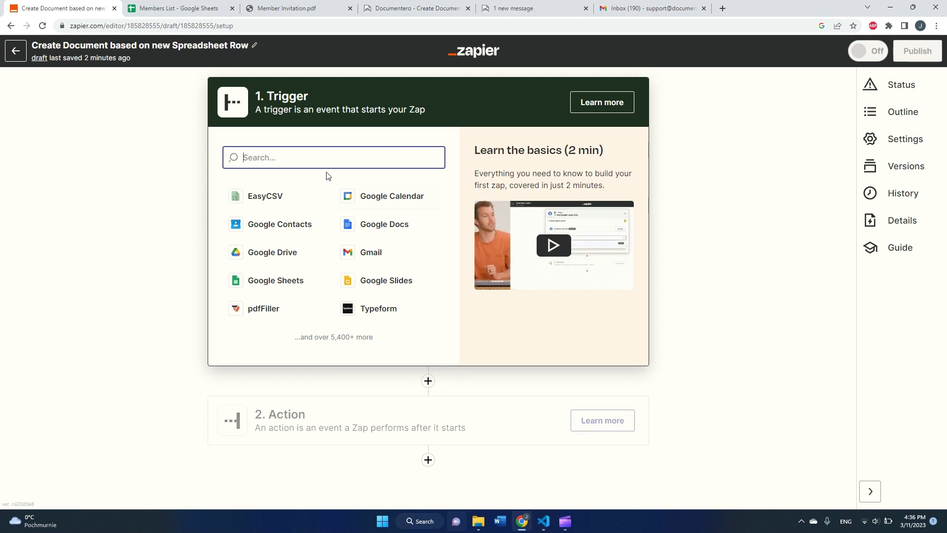
Choose Google Sheets as the trigger app with the New Spreadsheet Row event.
type("G")
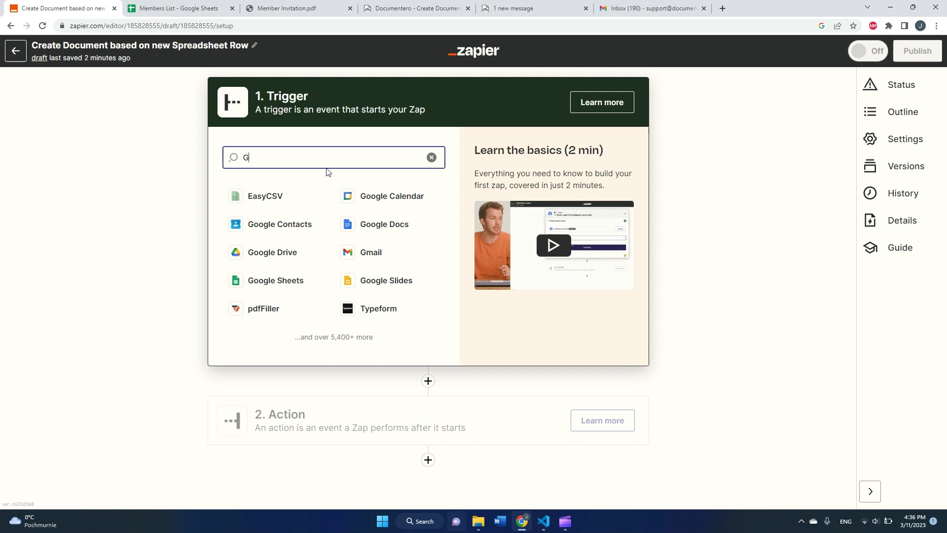
type("oogl")
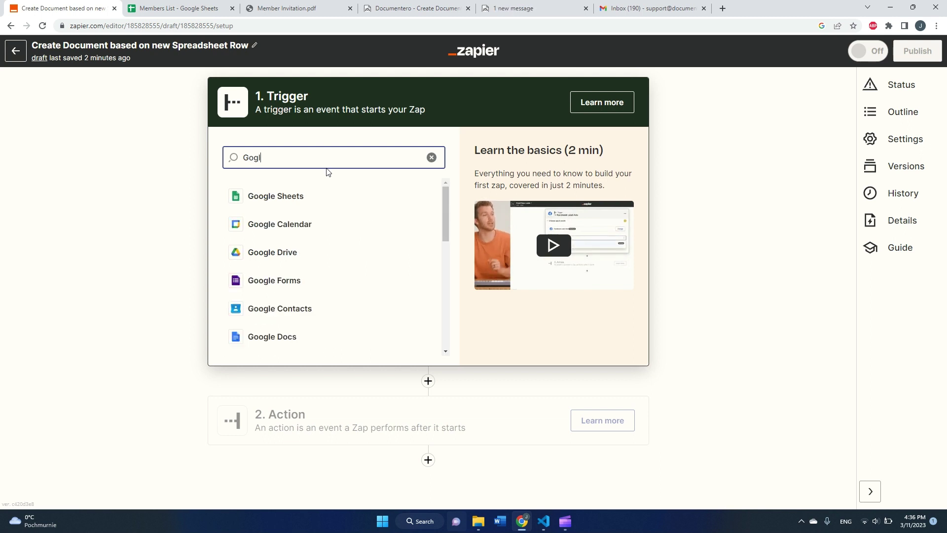
key("BackSpace")
key("BackSpace")
key("BackSpace")
type("og")
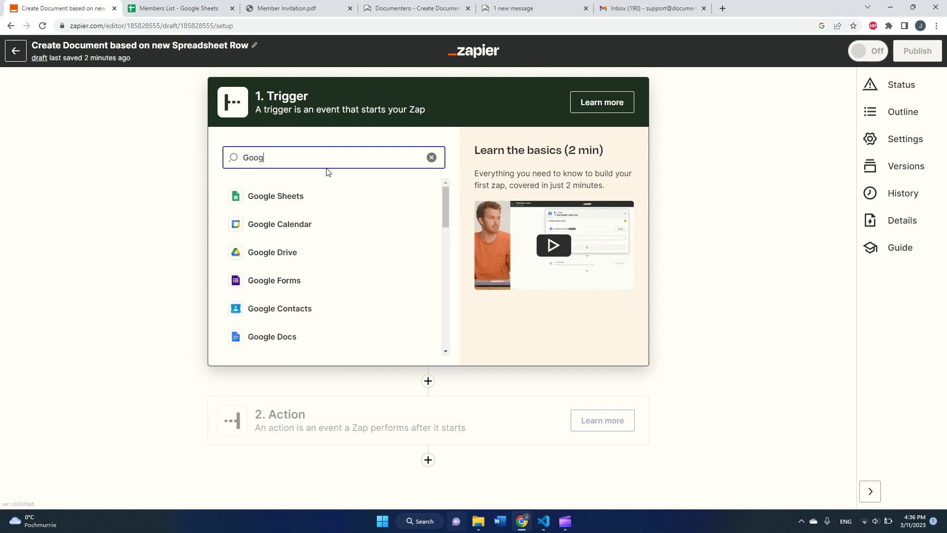
left_click(325, 197)
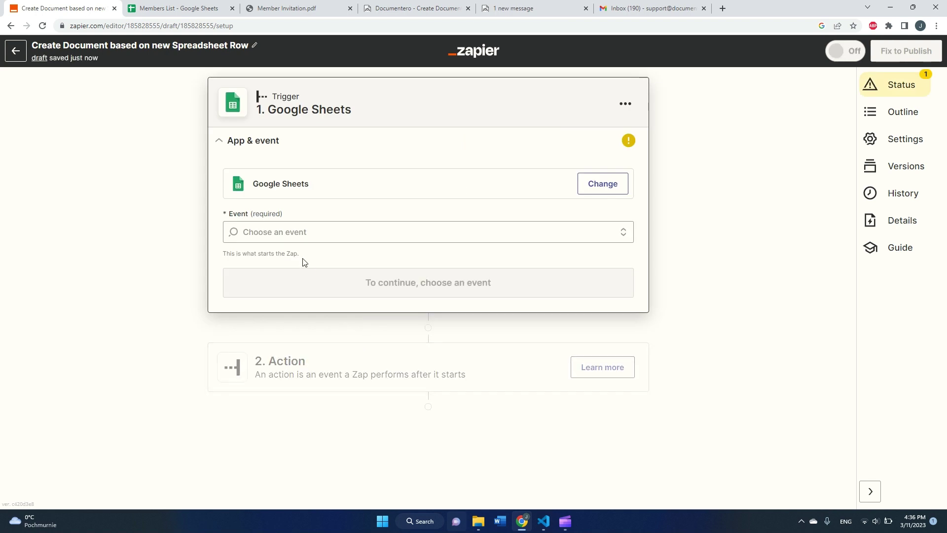
left_click(298, 233)
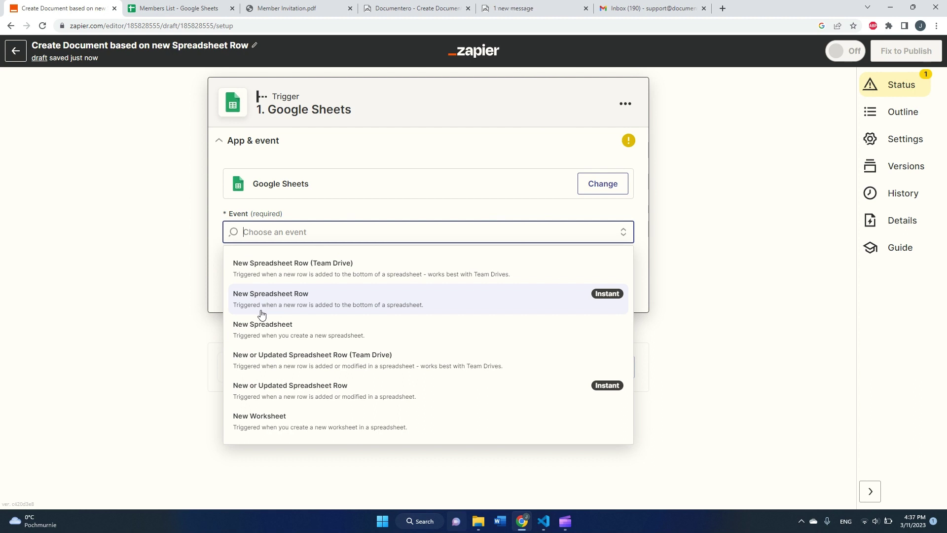
left_click(341, 306)
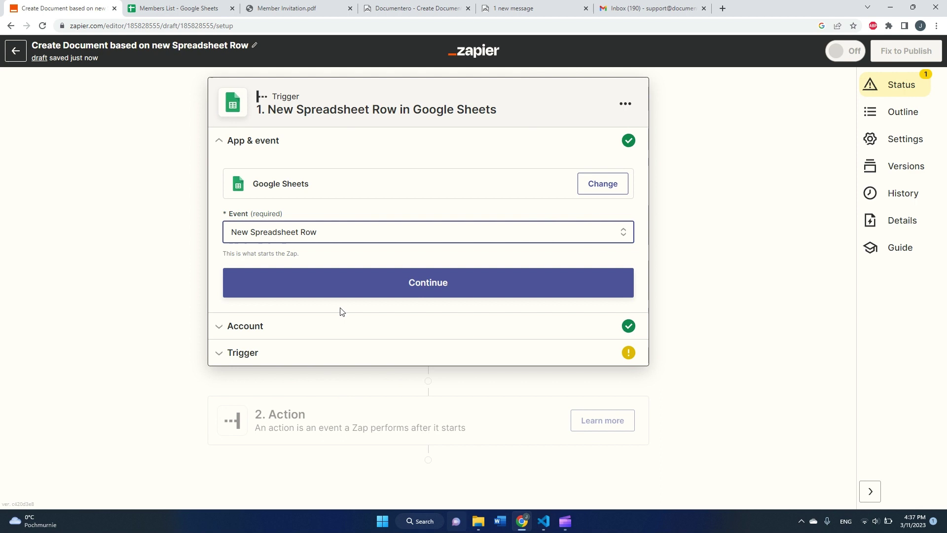
Keep the connected Google account and select spreadsheet Members List, worksheet Sheet 1.
left_click(348, 288)
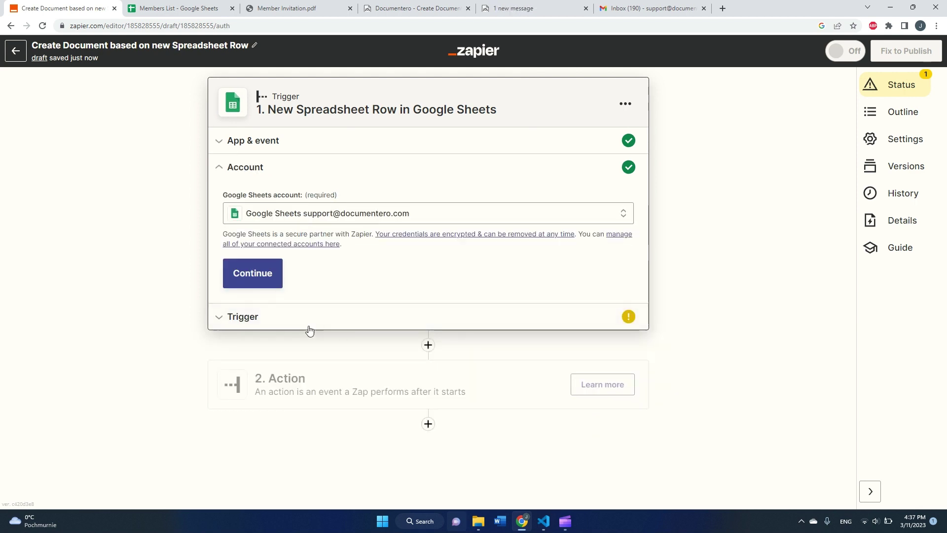
left_click(271, 276)
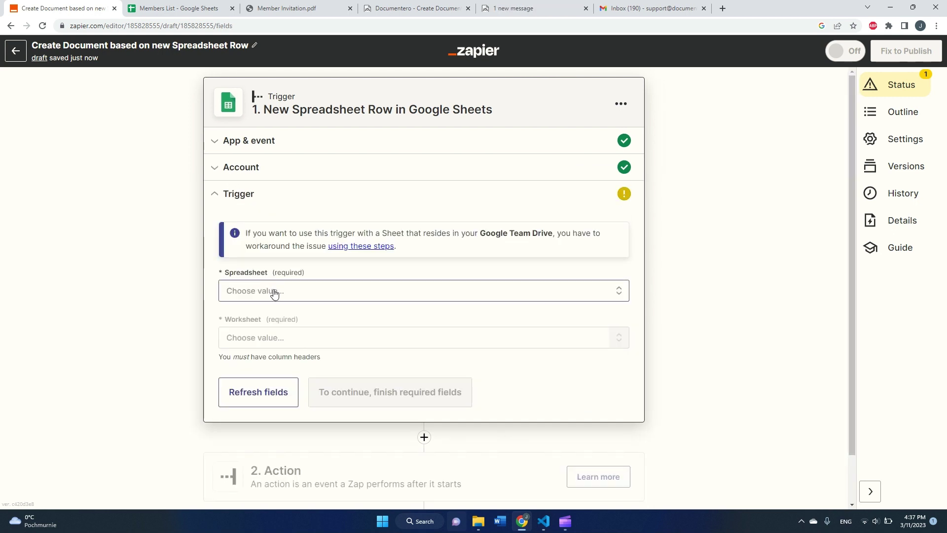
left_click(275, 293)
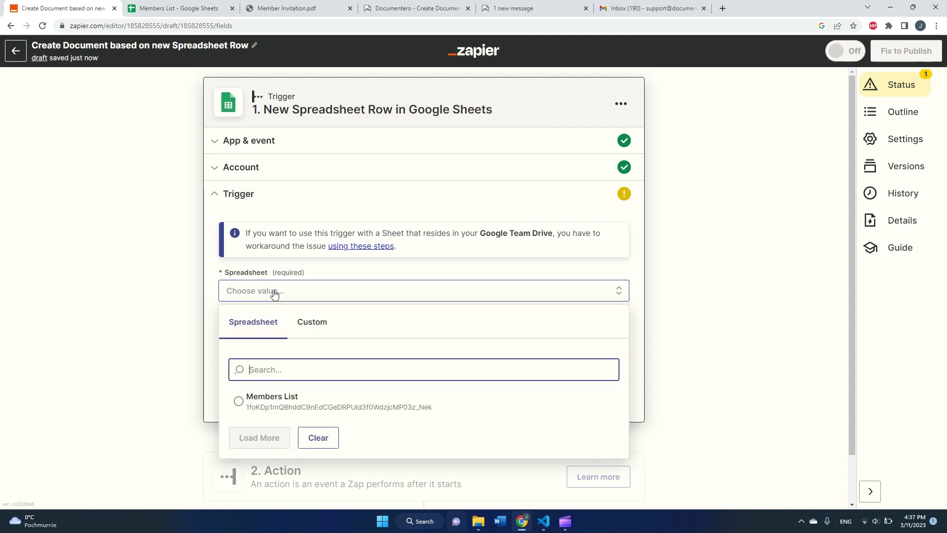
left_click(271, 405)
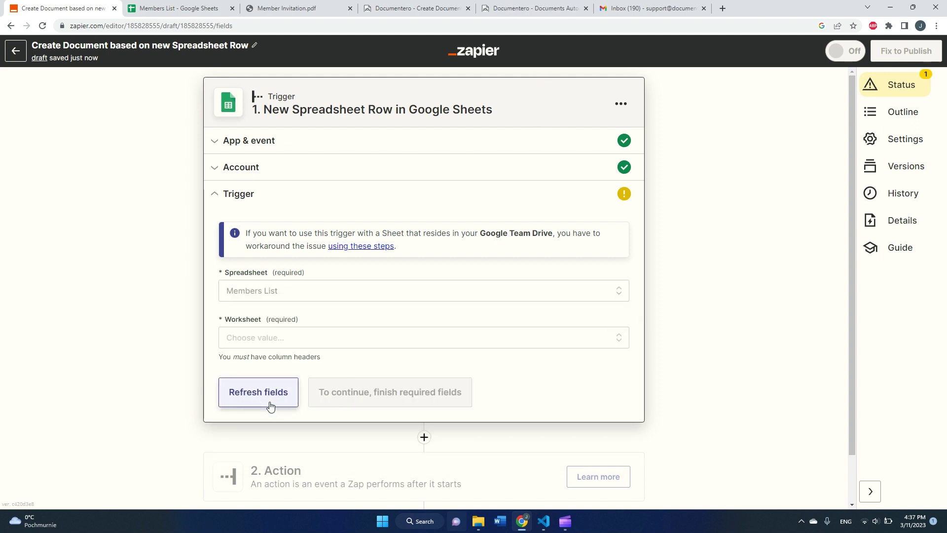
left_click(269, 340)
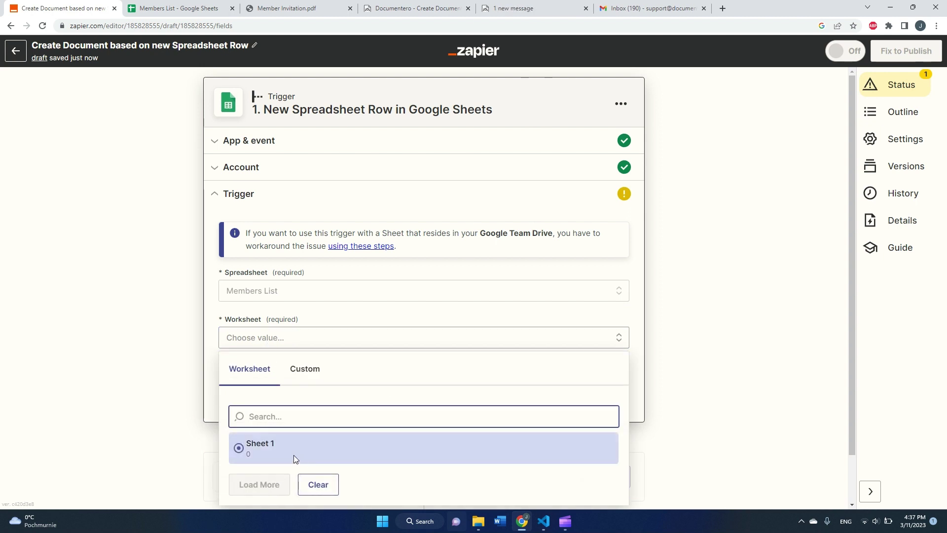
left_click(260, 445)
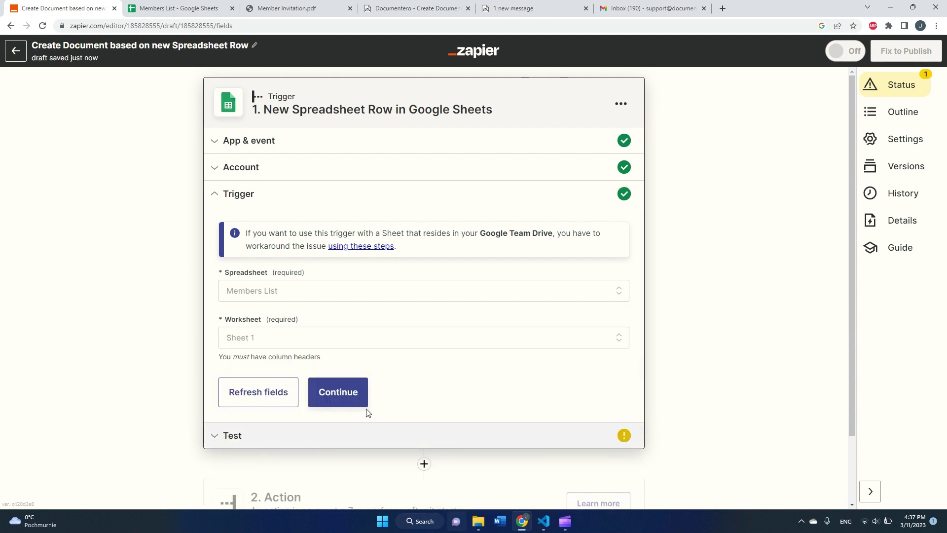
Run the trigger test and accept sample row 6 (24, Odense, Denmark).
left_click(350, 401)
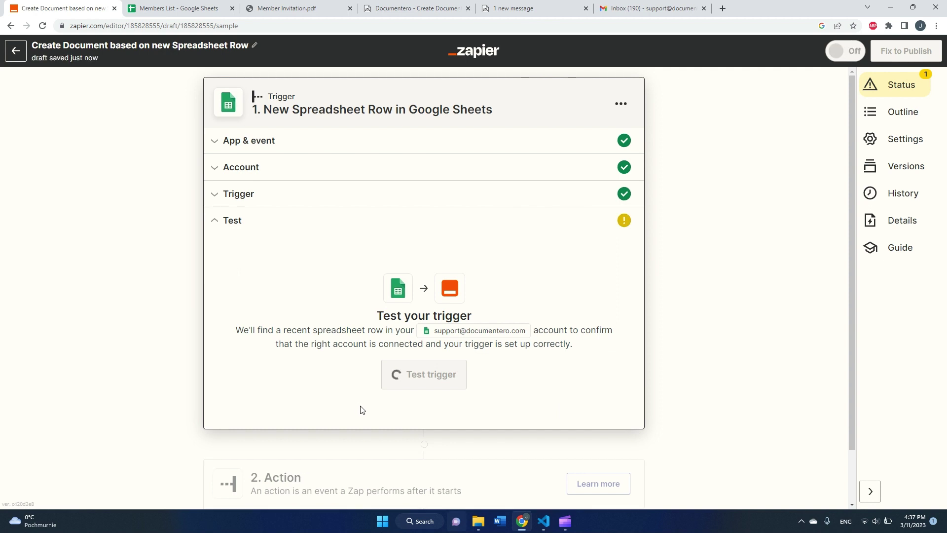
left_click(439, 384)
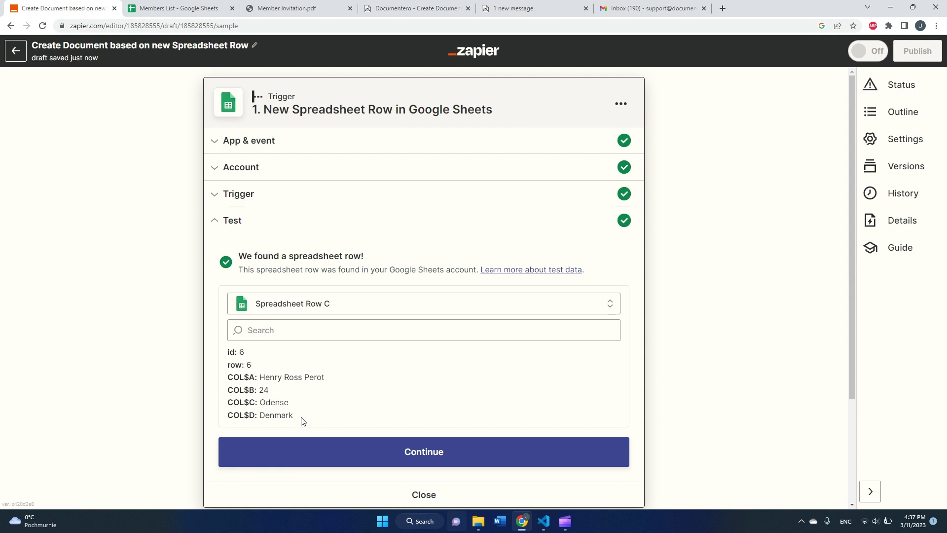
left_click_drag(302, 420, 222, 380)
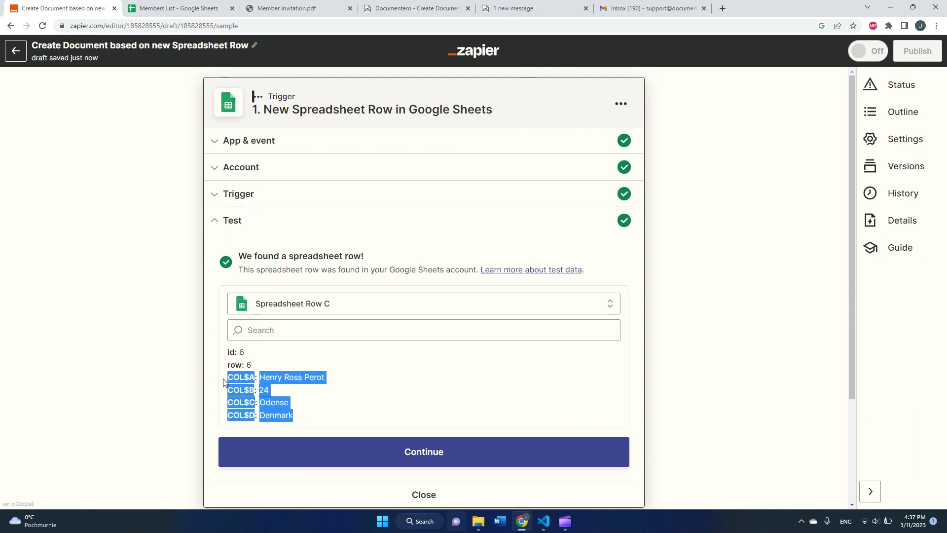
left_click(267, 388)
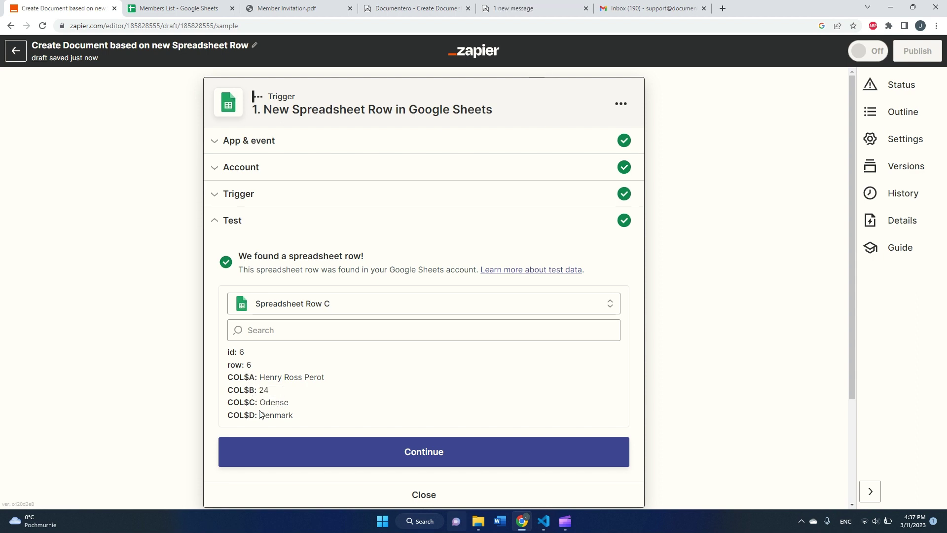
left_click(277, 456)
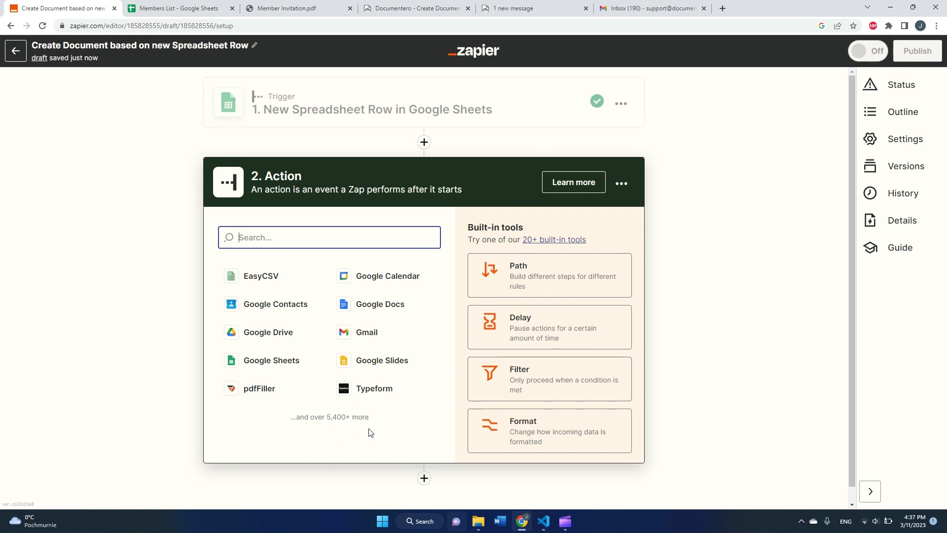
Set the action app to Documentero with event 'Generate Document and Send as Email Attachment'.
type("Docu")
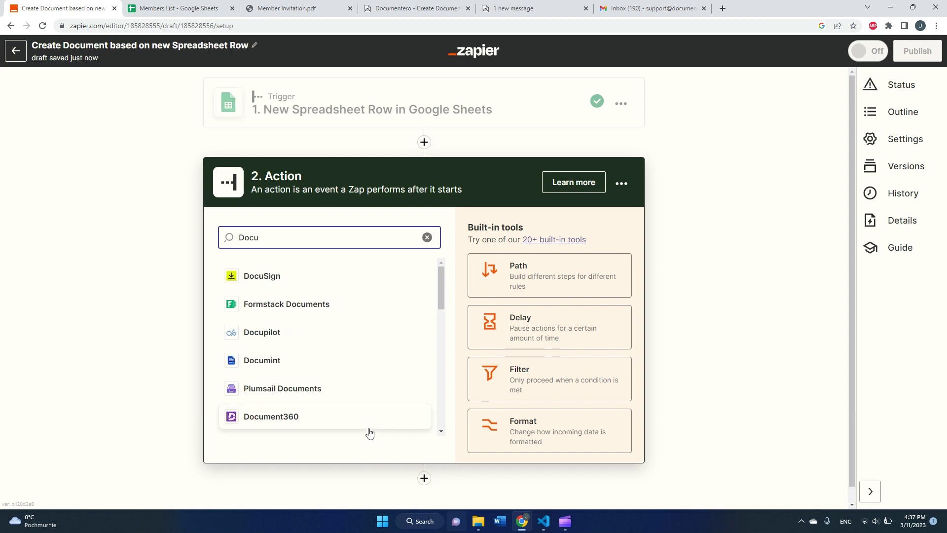
type("mentero")
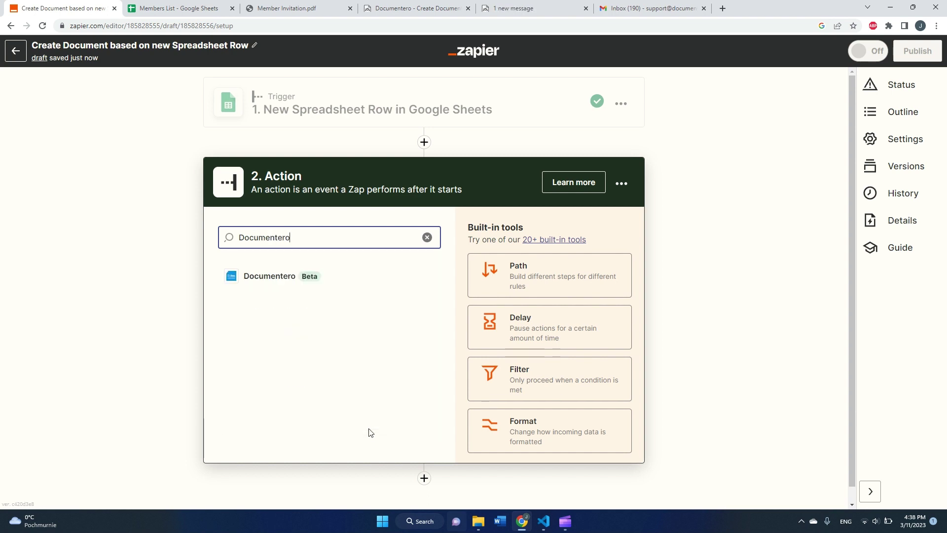
left_click(306, 271)
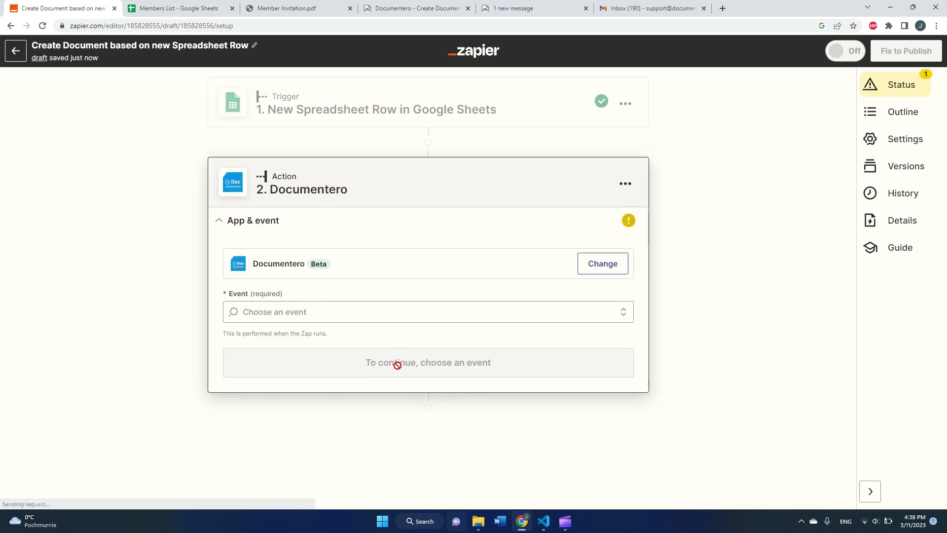
left_click(343, 318)
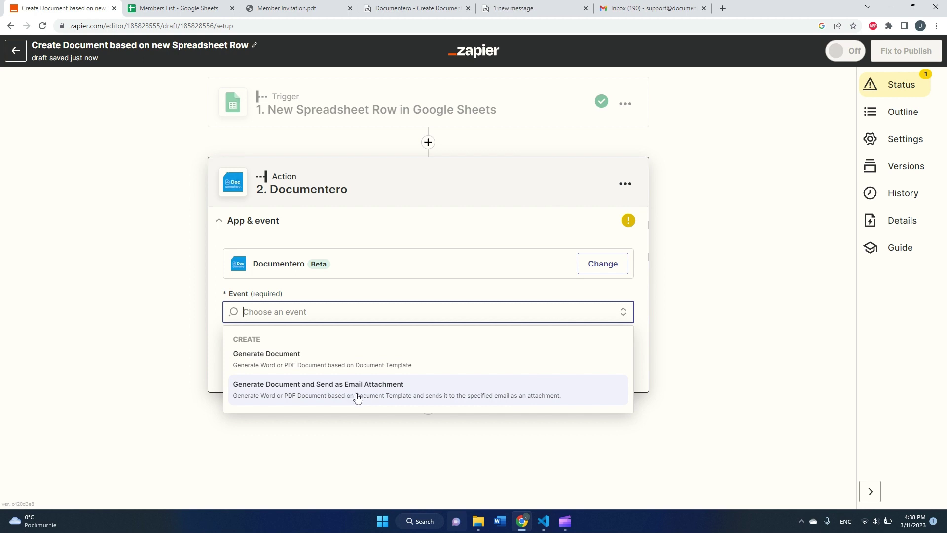
left_click(333, 399)
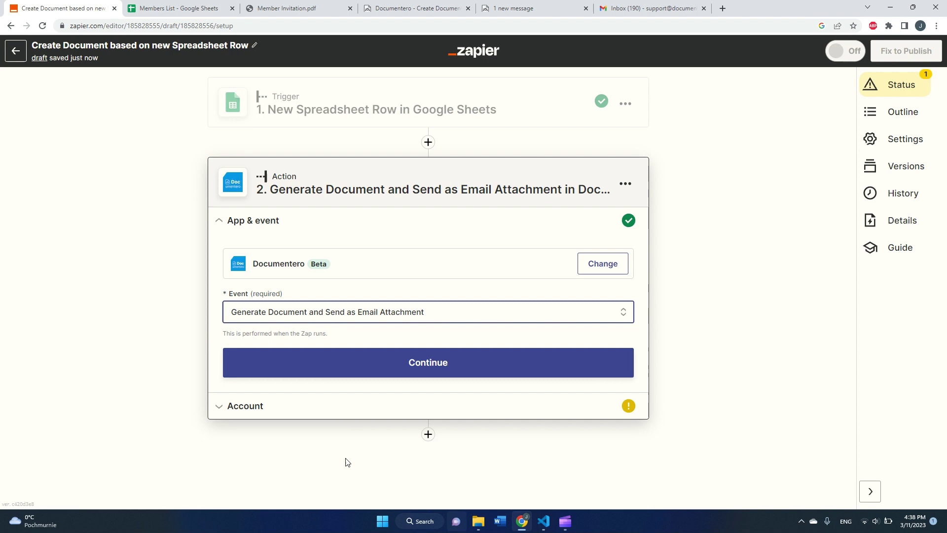
left_click(385, 371)
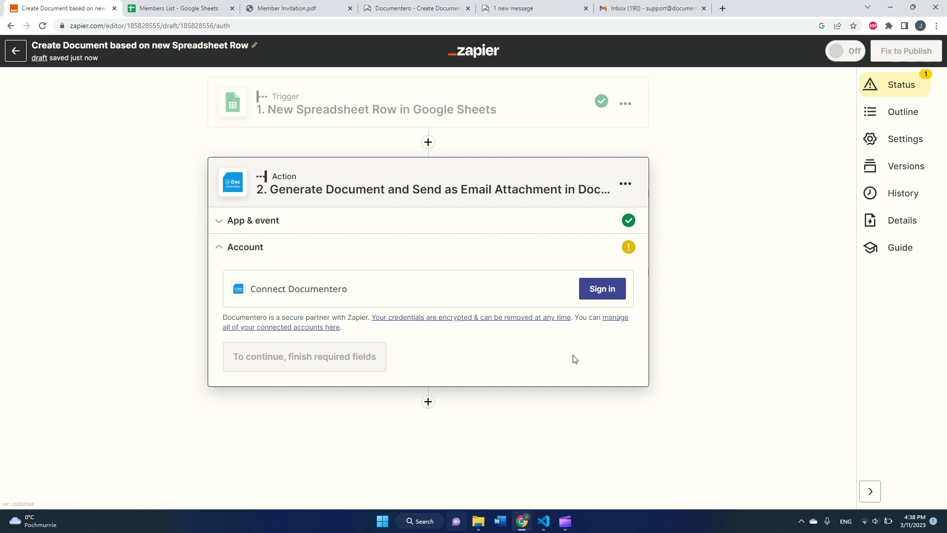
Start signing in to a Documentero account from the action's Account section.
left_click(605, 291)
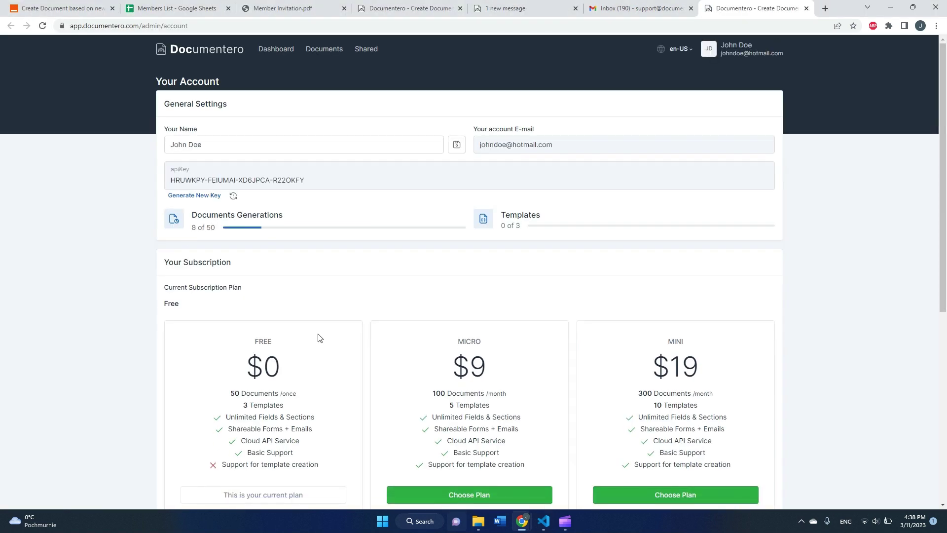
Go to Your Account in Documentero and select the full API key.
left_click(735, 57)
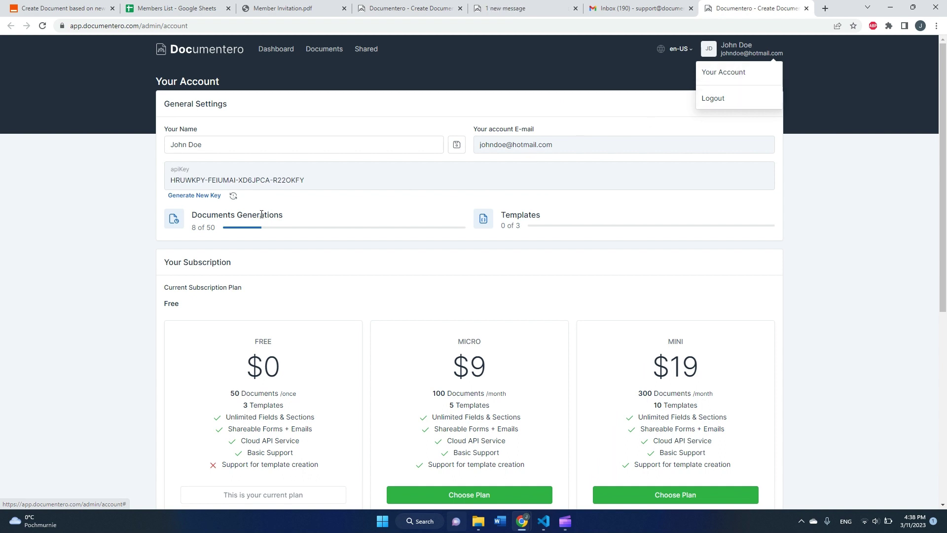
double_click(254, 181)
left_click(254, 182)
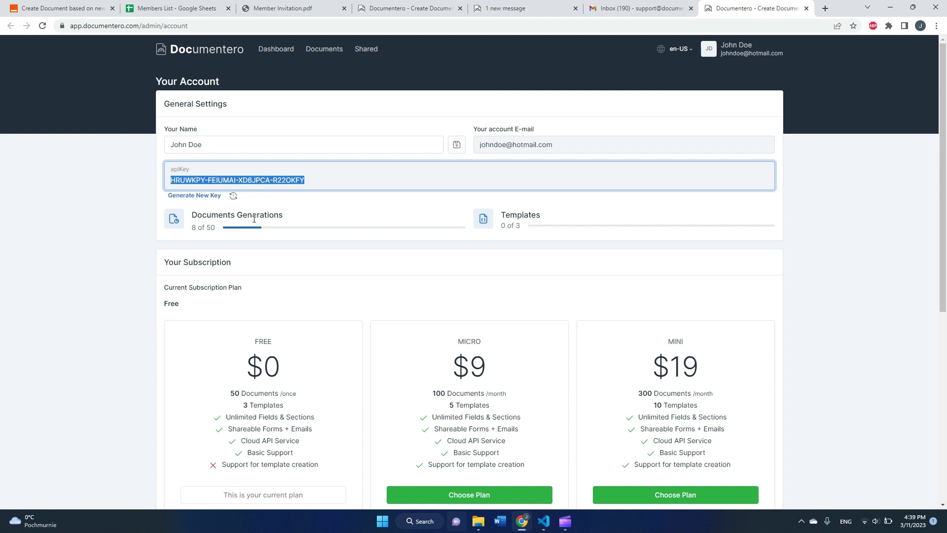
Paste the Documentero API key into Zapier's connection prompt, allow access, and continue to Action.
left_click(87, 9)
key("alt+Tab")
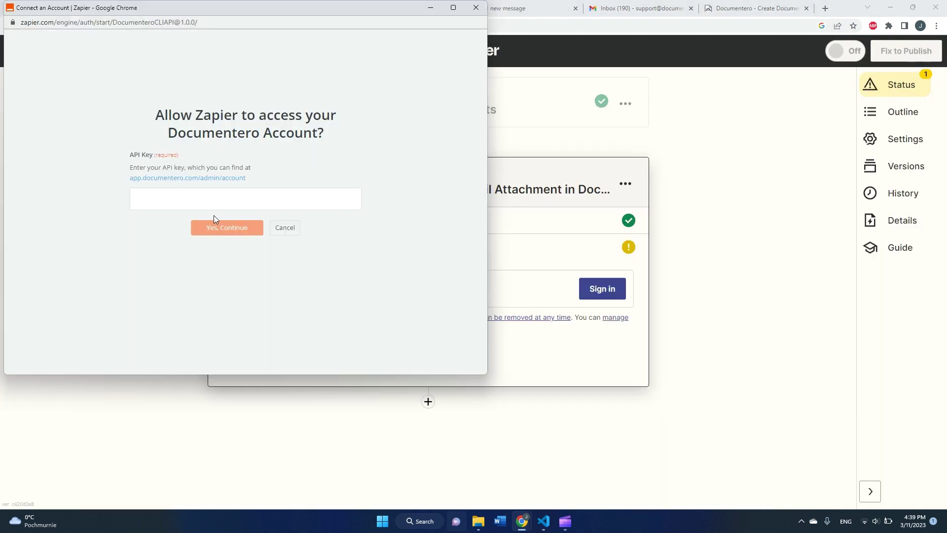
key("ctrl+v")
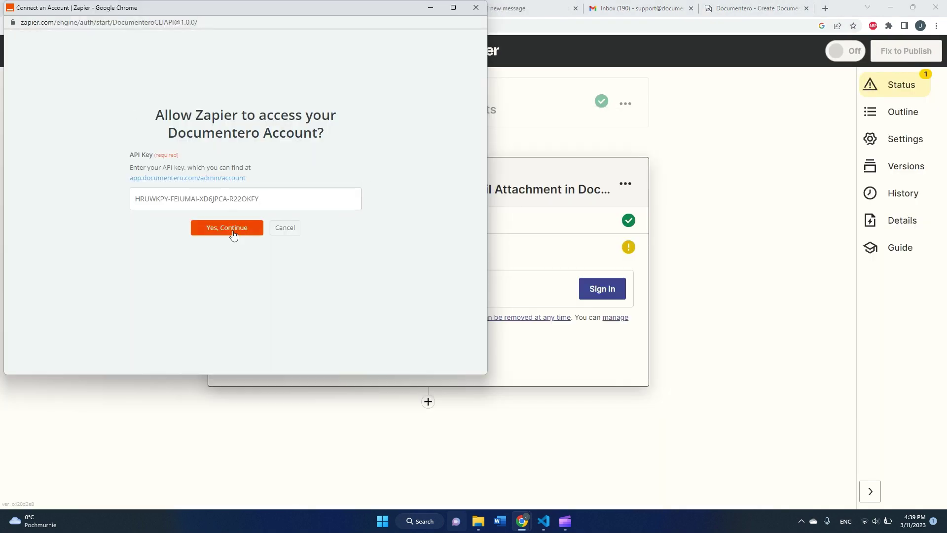
left_click(233, 235)
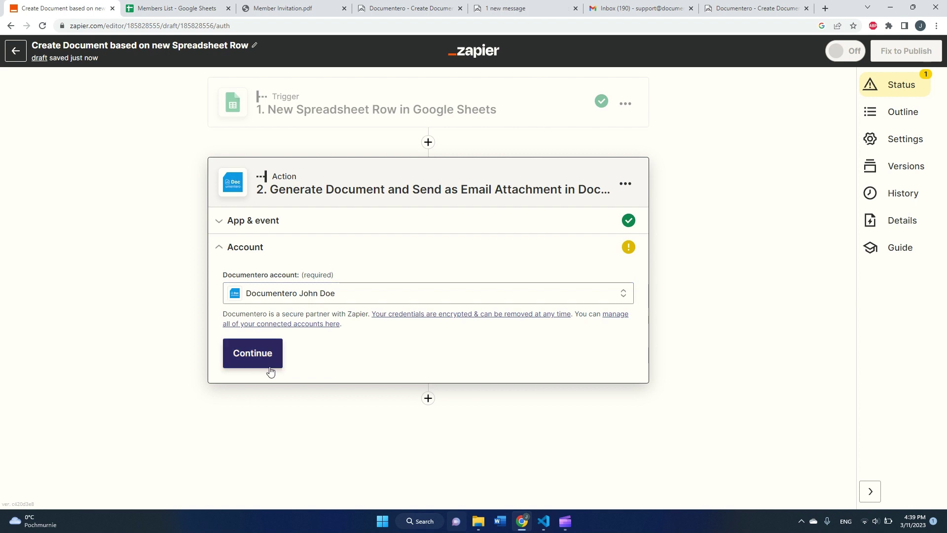
left_click(264, 364)
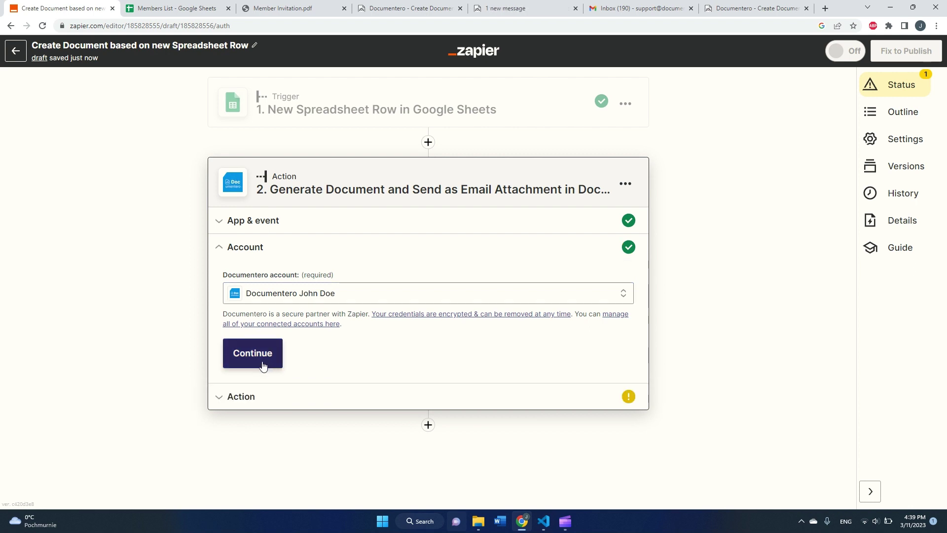
left_click(260, 363)
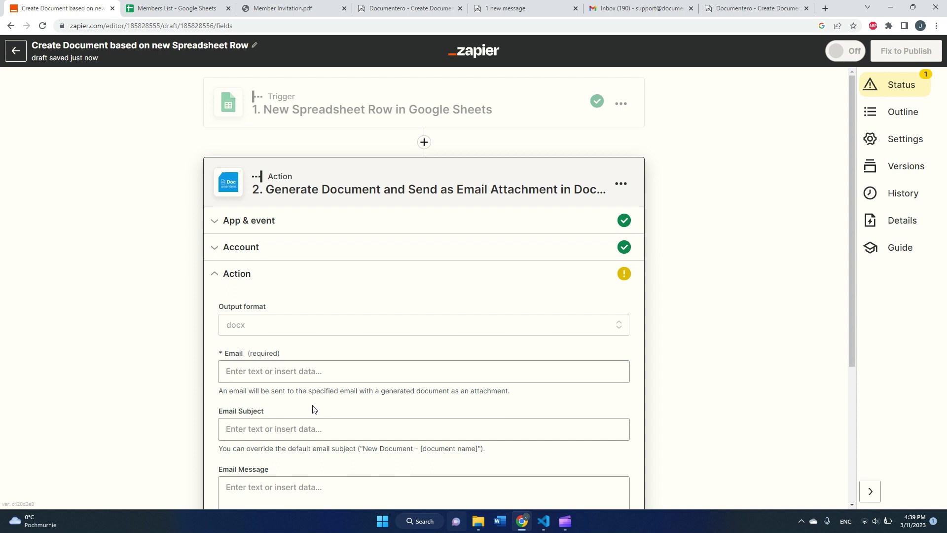
Set the Documentero action's Output format to pdf.
scroll(284, 293, "down", 1)
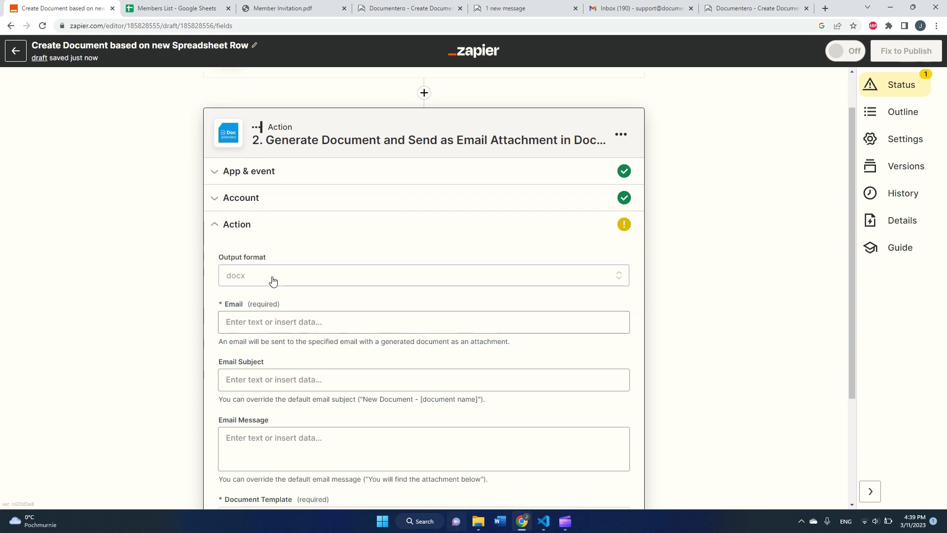
left_click(272, 280)
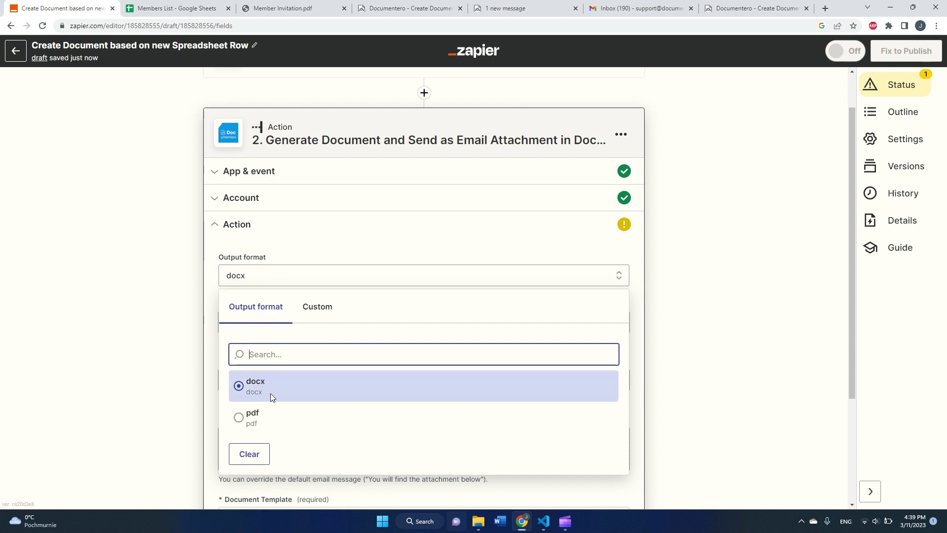
left_click(264, 418)
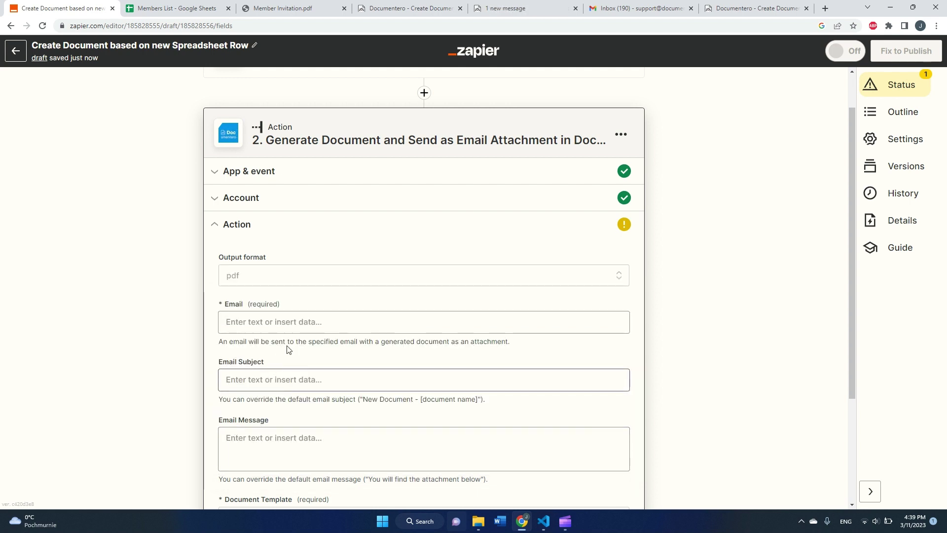
Enter the Documentero support e-mail address in the required recipient Email field.
left_click(328, 323)
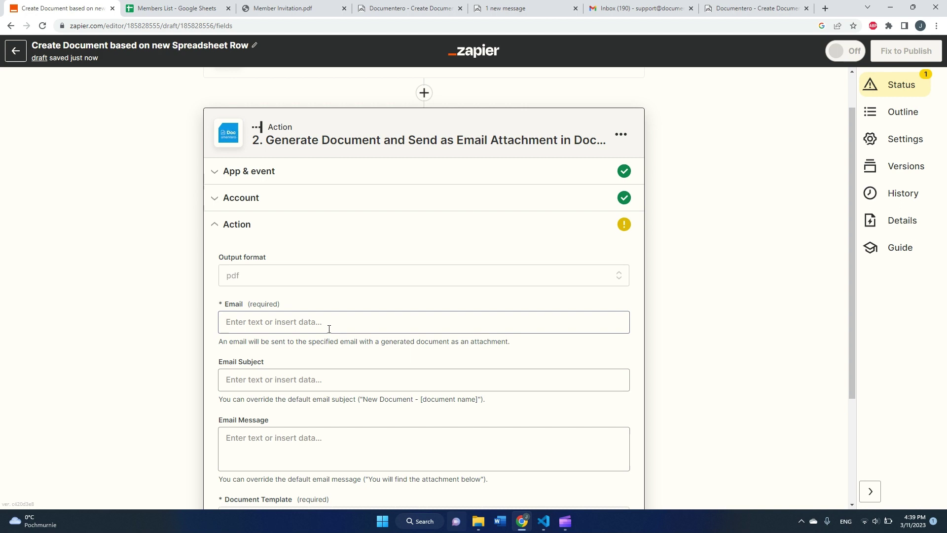
left_click(292, 329)
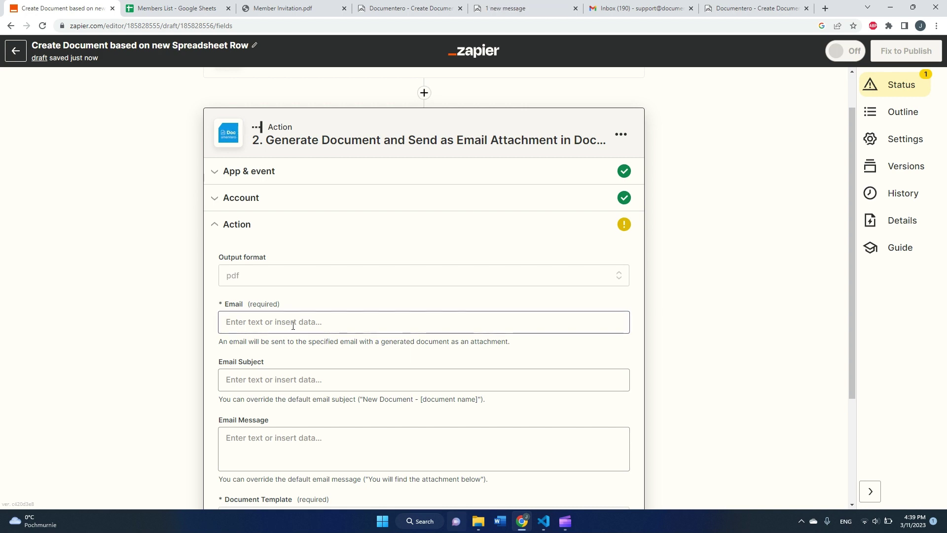
left_click(296, 322)
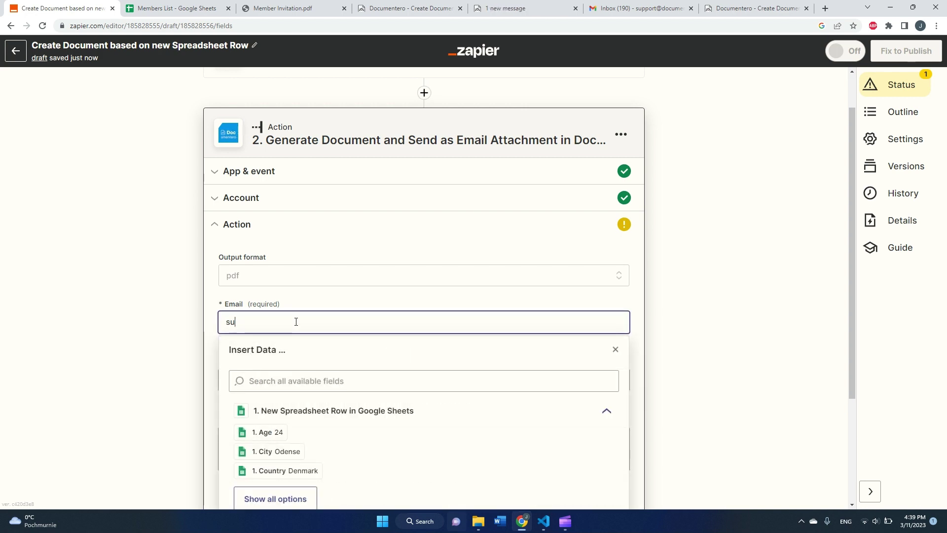
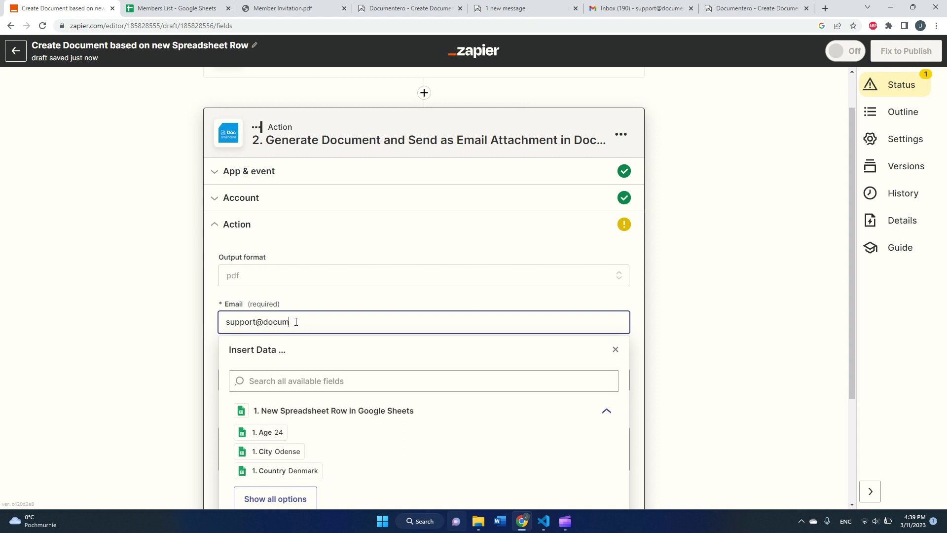
left_click(156, 330)
Set Email Subject to 'New Document based on row -' followed by the row's Name field.
scroll(212, 348, "down", 2)
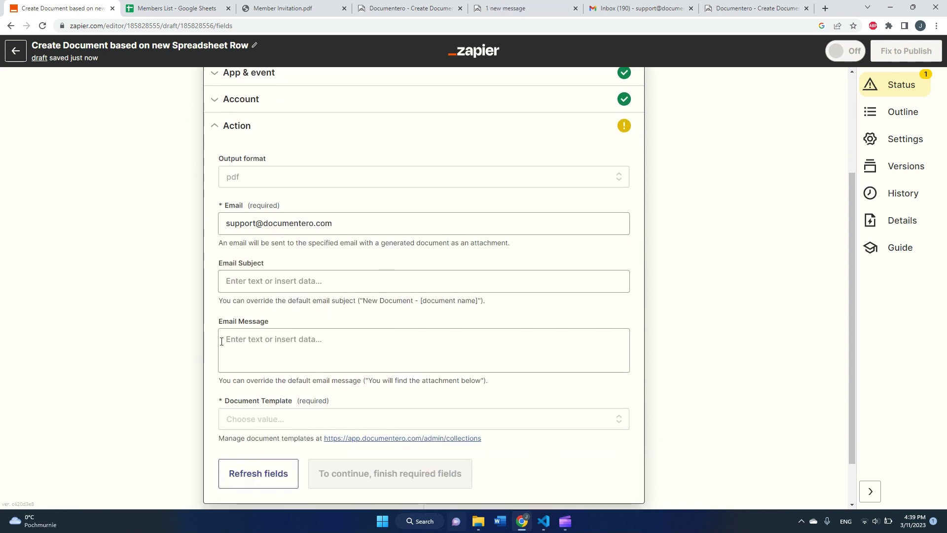
left_click(310, 286)
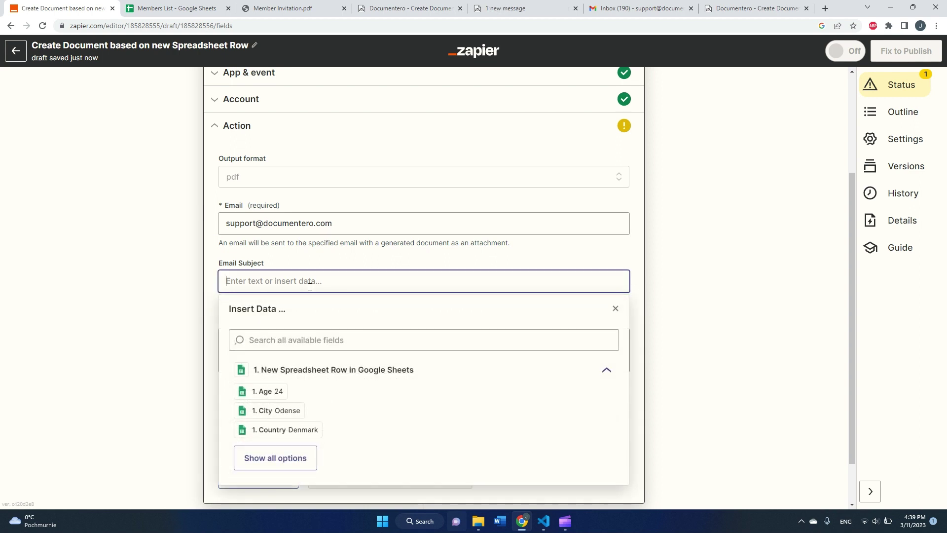
type("New Document b")
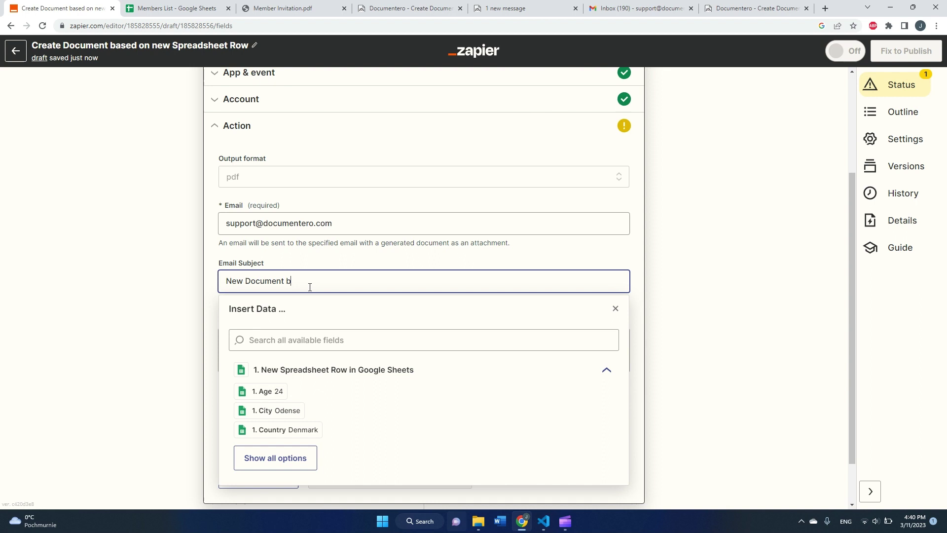
type("ased on row -")
left_click(300, 471)
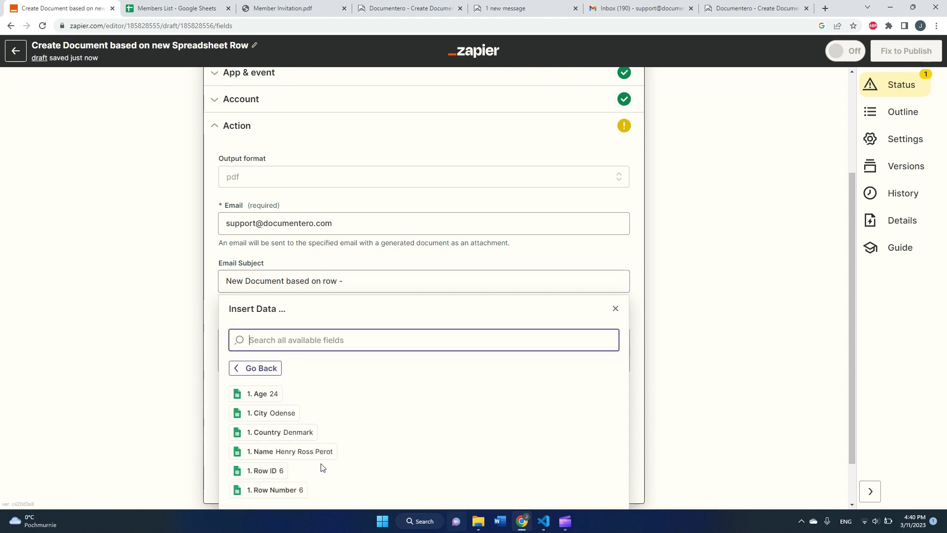
left_click(300, 459)
left_click(185, 384)
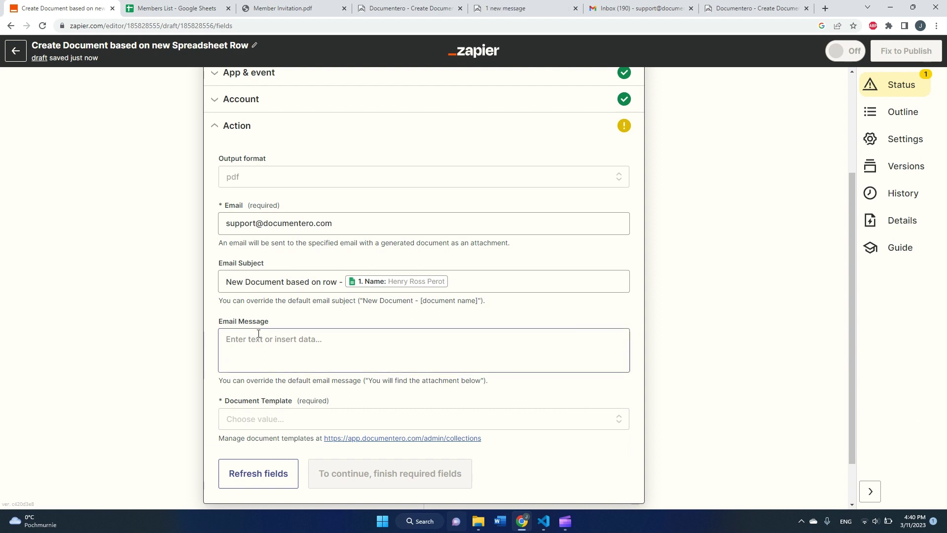
scroll(312, 330, "down", 1)
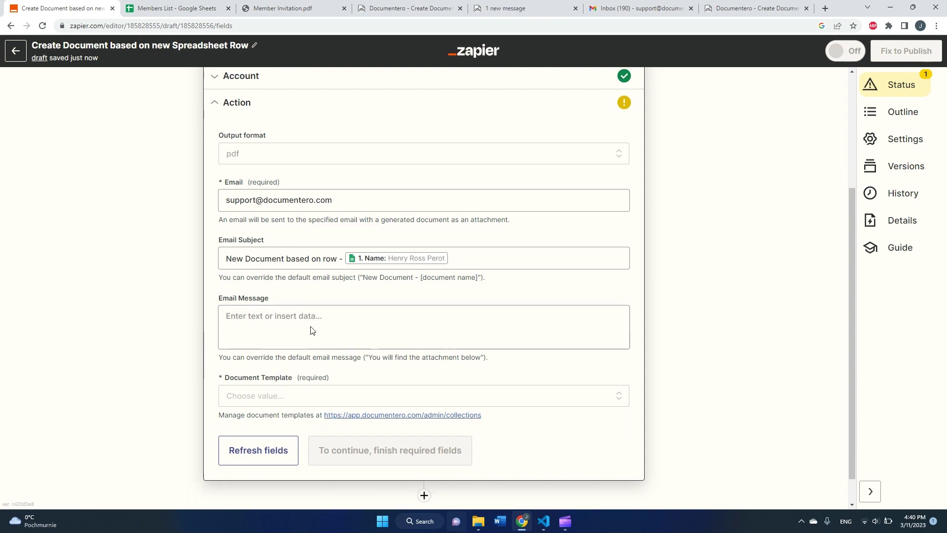
scroll(312, 330, "down", 1)
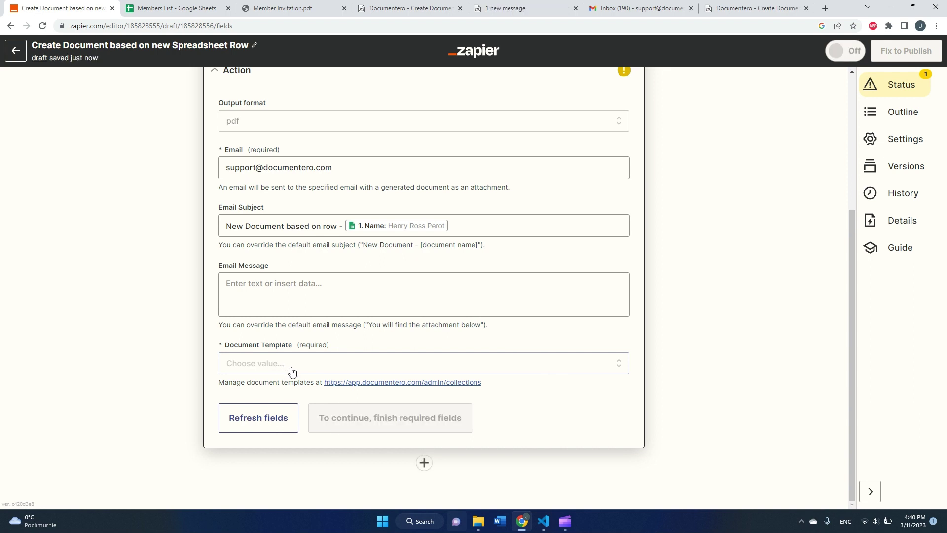
Open Documentero's template collections page and create a new template from the Sample Document.
left_click(351, 384)
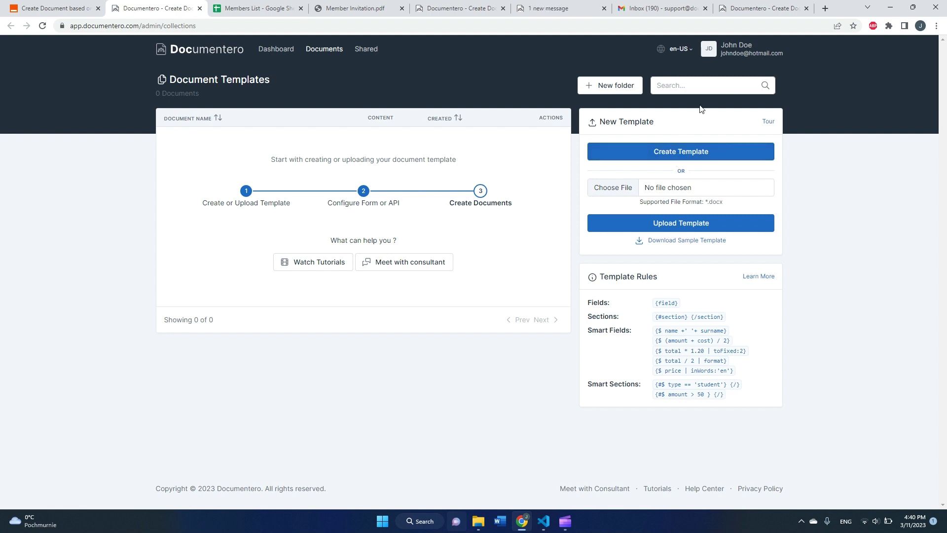
left_click(673, 151)
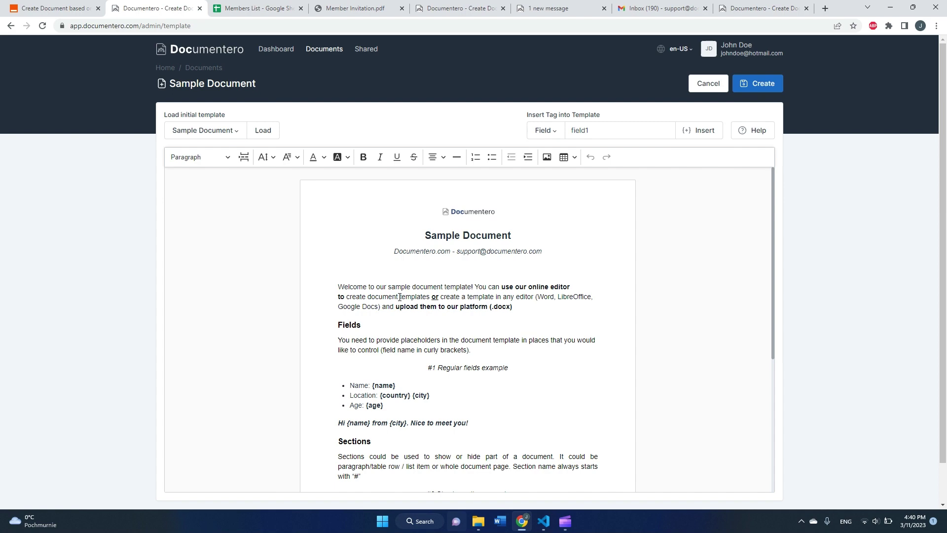
Delete the sample document's content from the Sections heading to the end.
scroll(388, 307, "down", 2)
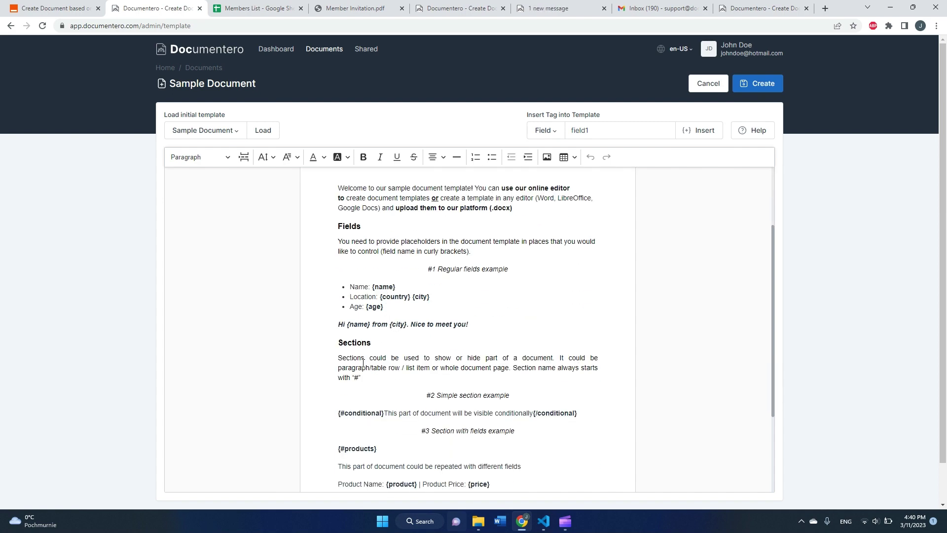
left_click_drag(338, 345, 524, 447)
key("BackSpace")
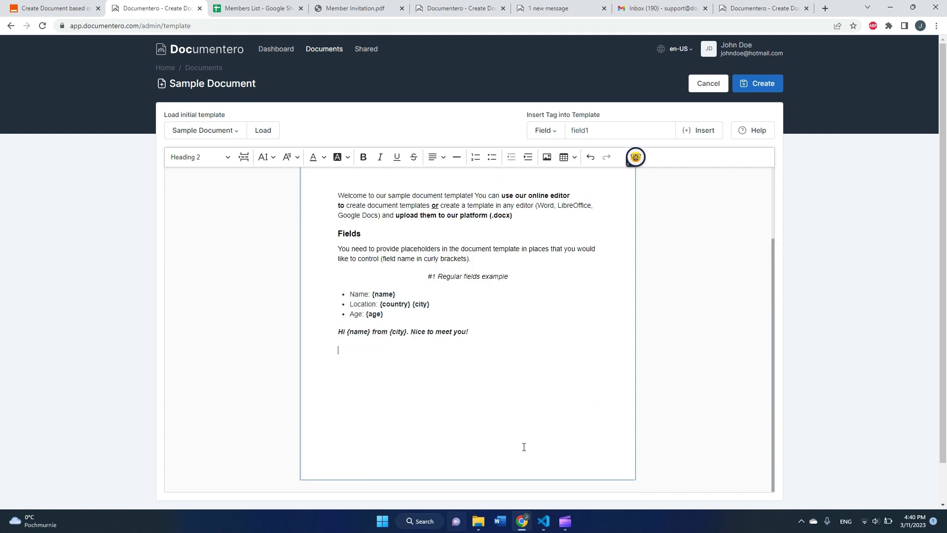
Replace the sample document's title with 'Invitation'.
scroll(516, 421, "up", 2)
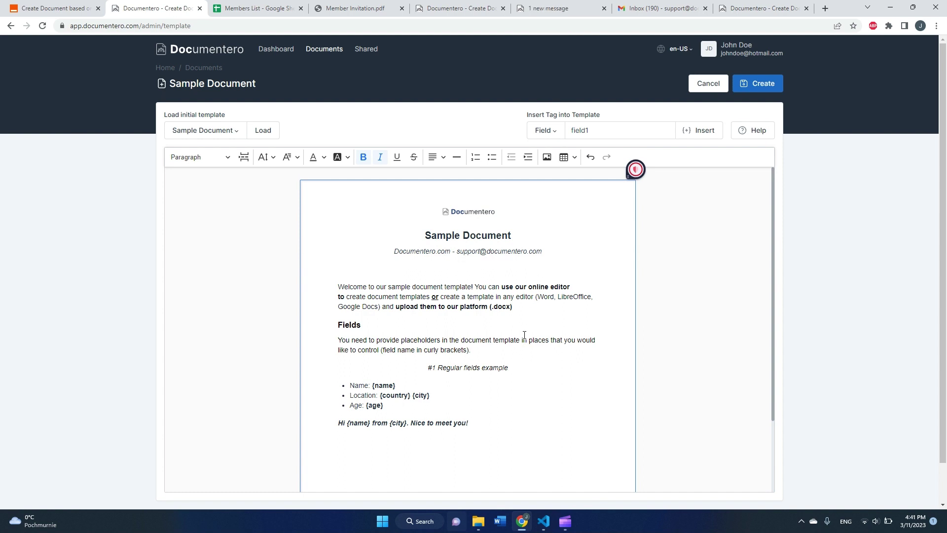
left_click(476, 235)
triple_click(476, 235)
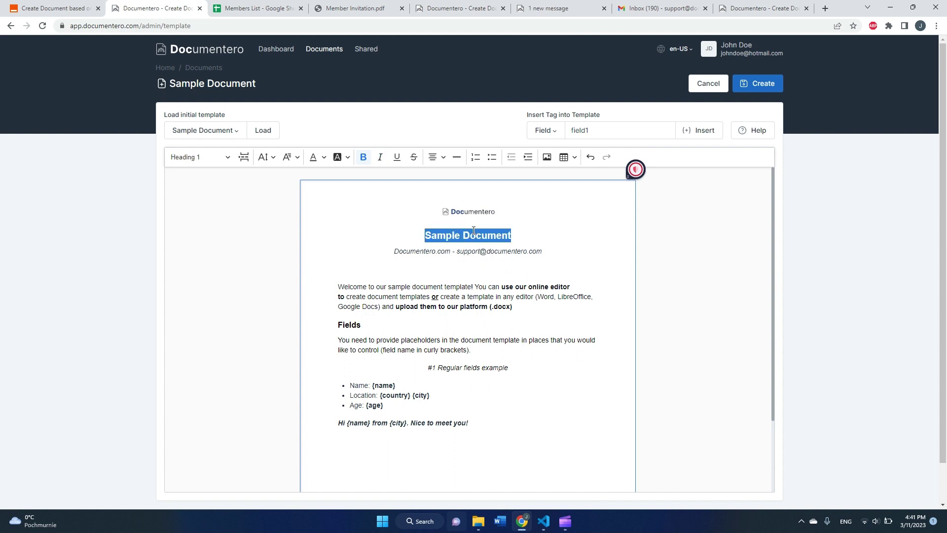
key("BackSpace")
type("Invitation")
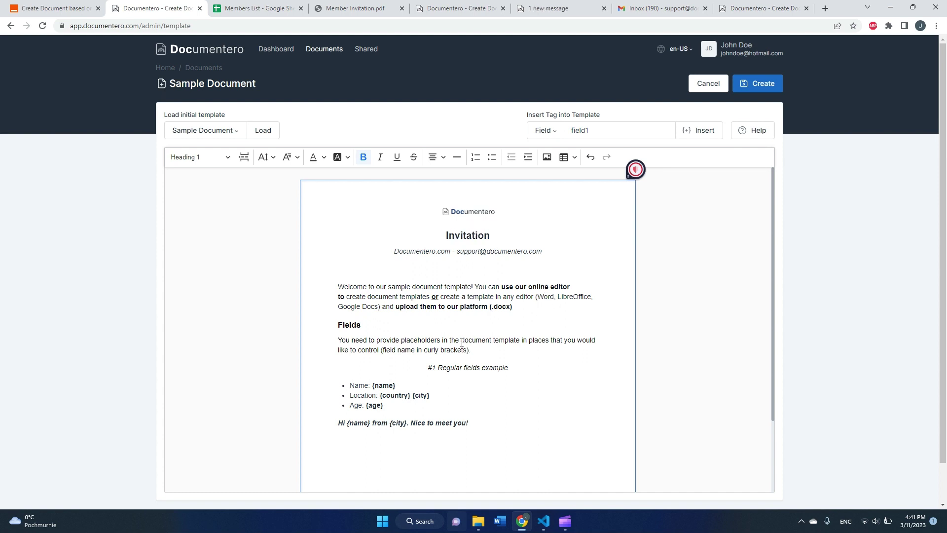
left_click(416, 423)
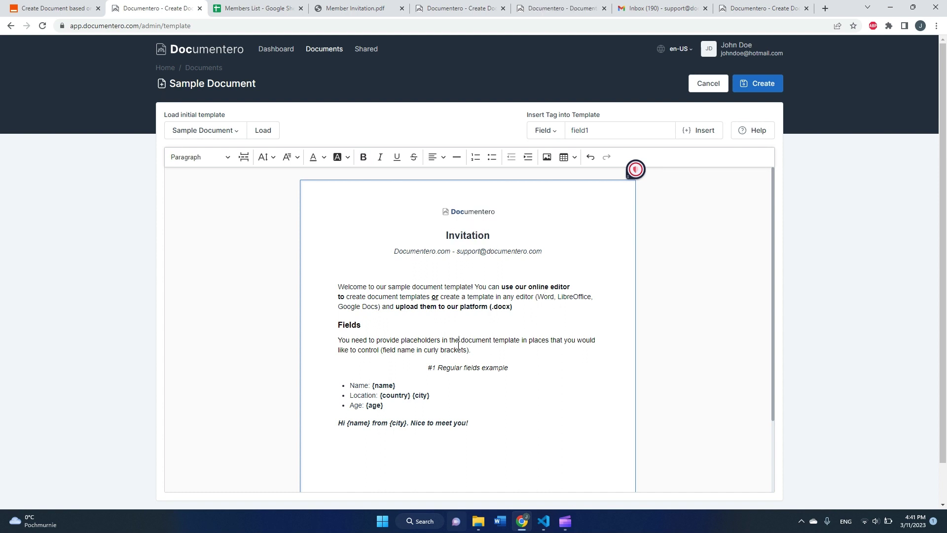
left_click(385, 384)
left_click(421, 396)
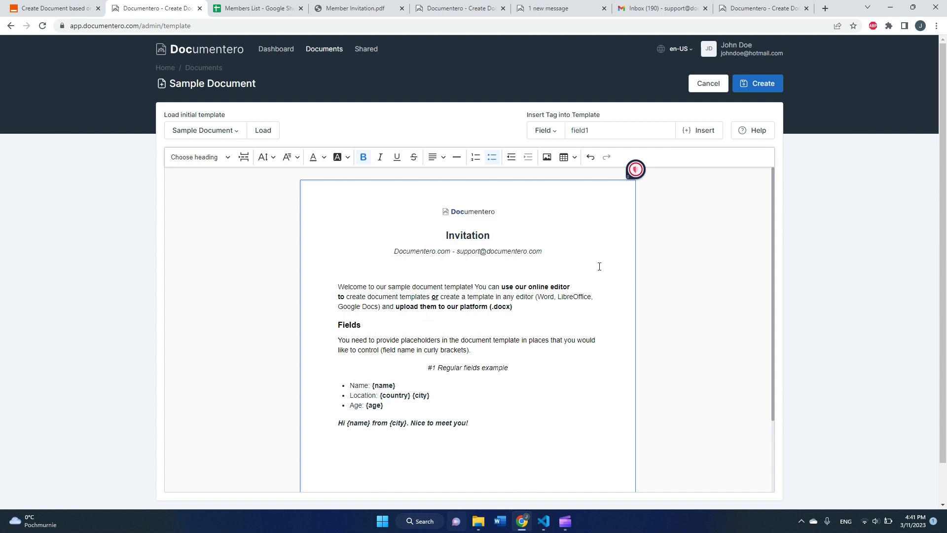
Save the edited document as a new template named 'Invitation'.
left_click(764, 87)
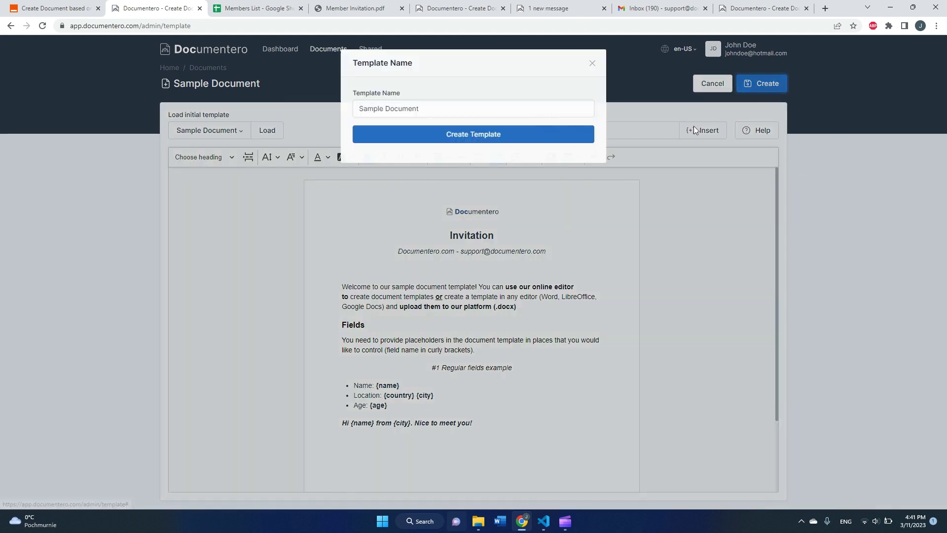
triple_click(523, 110)
type("Inv")
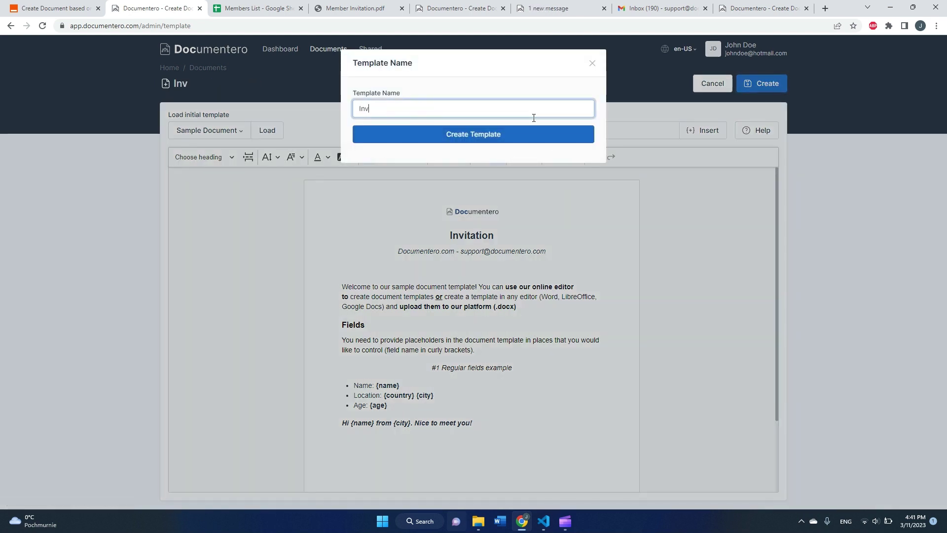
type("itation")
left_click(523, 134)
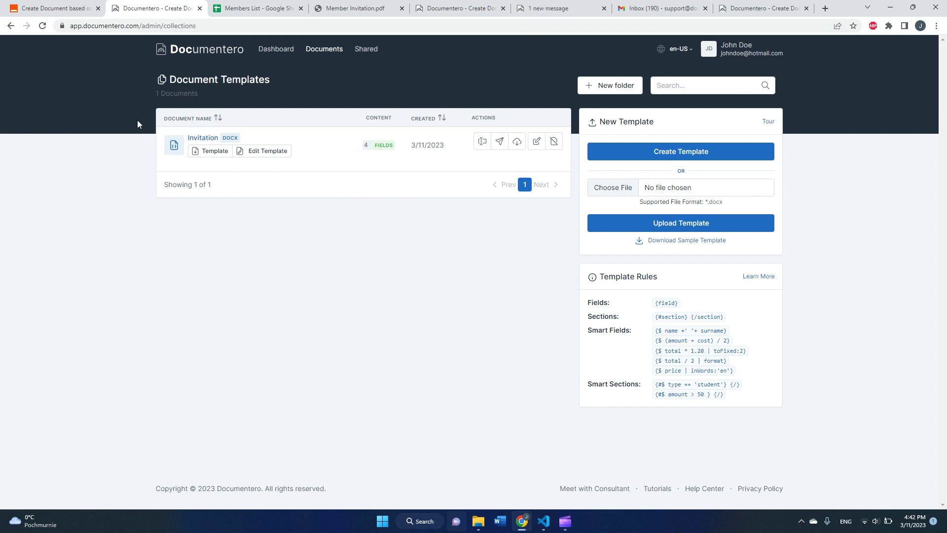
Refresh the Zapier action's fields and select the Invitation document template.
left_click(52, 10)
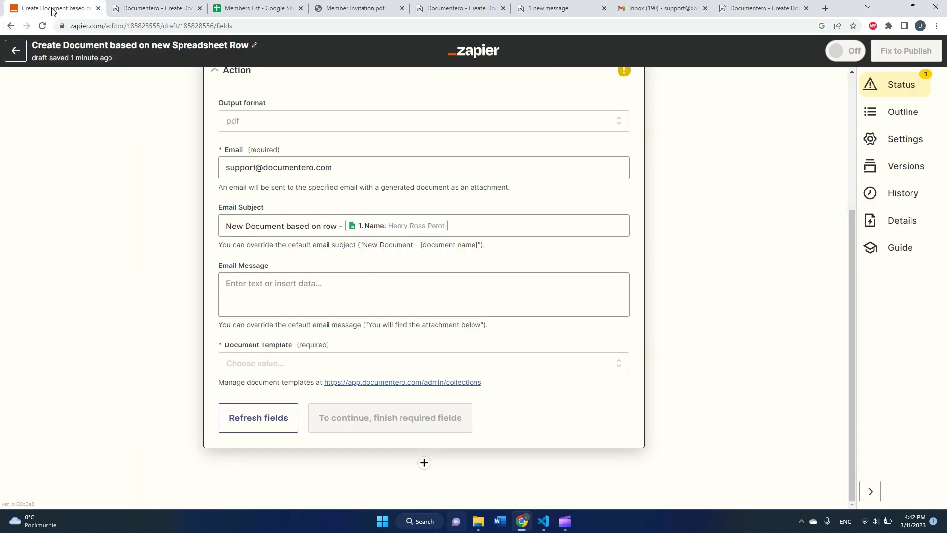
left_click(286, 421)
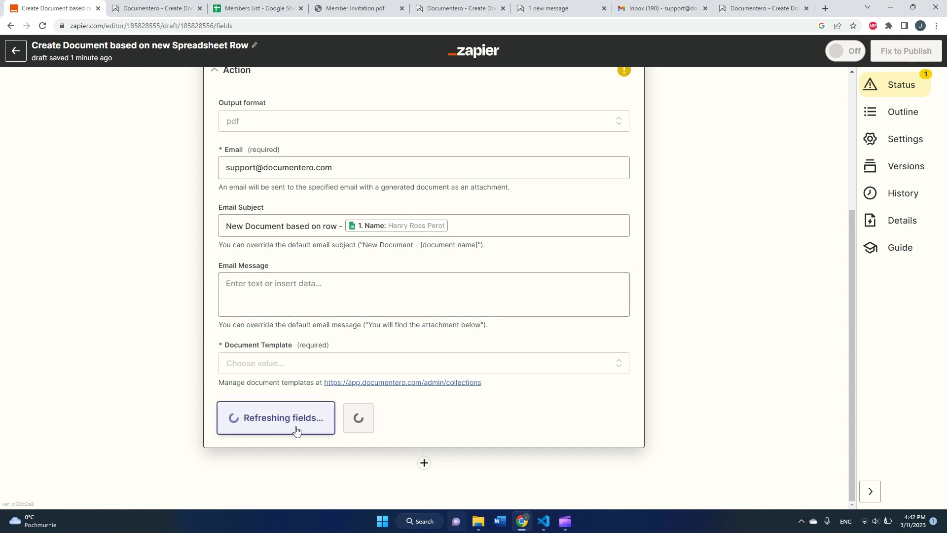
left_click(267, 365)
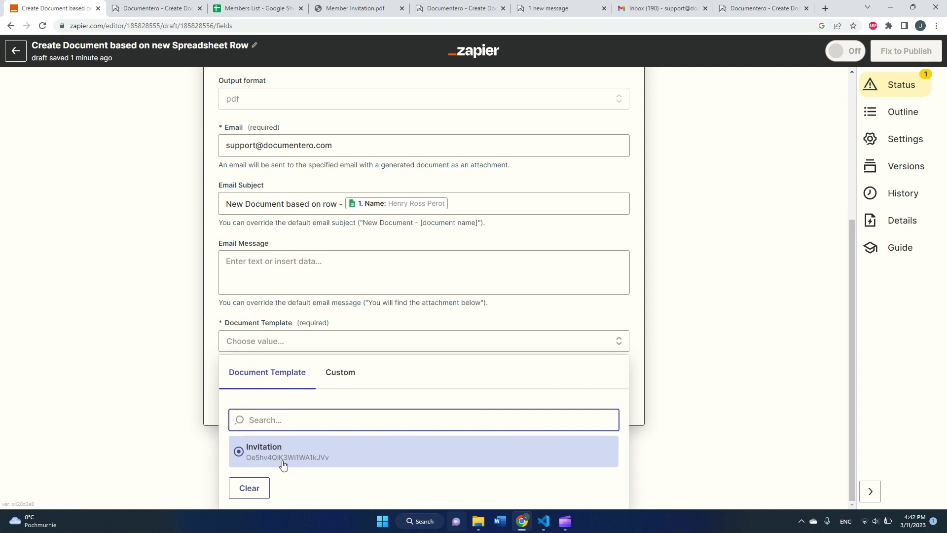
left_click(278, 461)
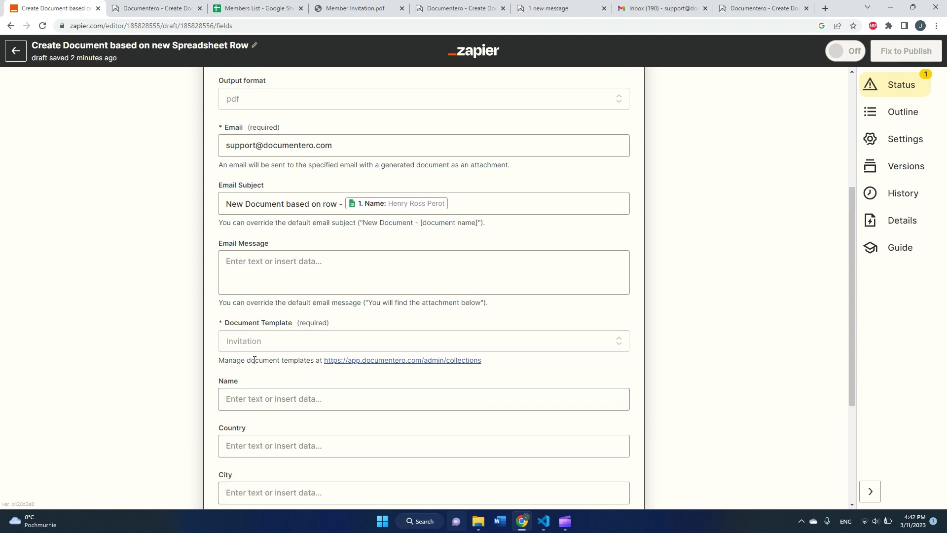
Map the template's Name field to the spreadsheet row's Name value.
scroll(295, 339, "down", 3)
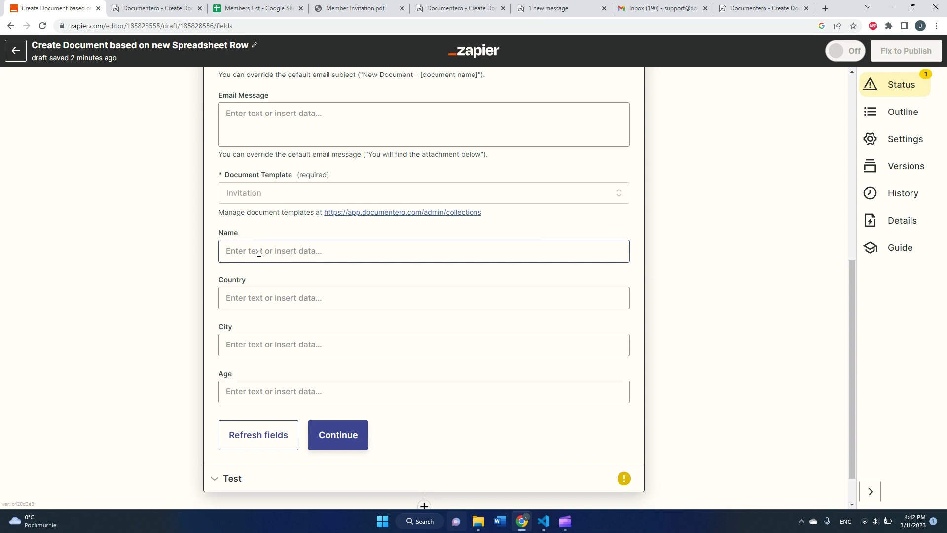
left_click(274, 255)
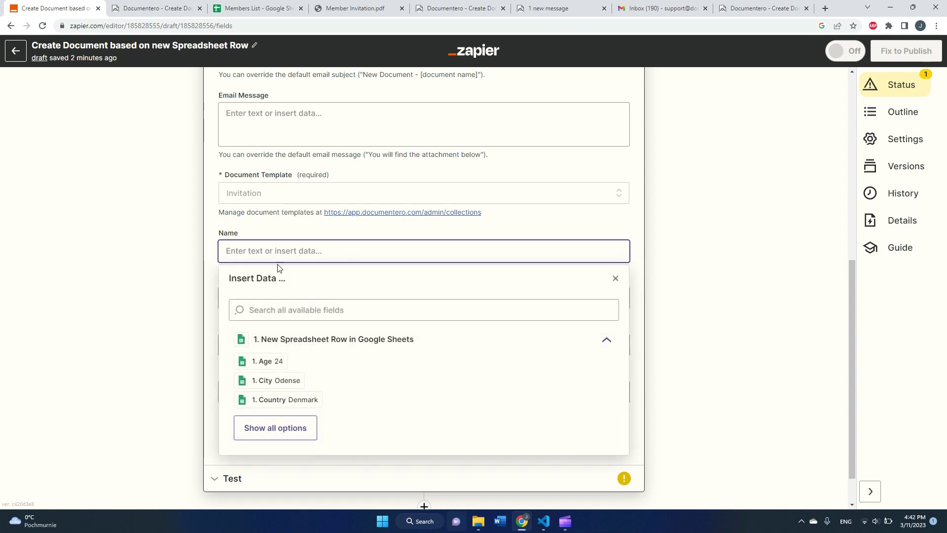
left_click(279, 428)
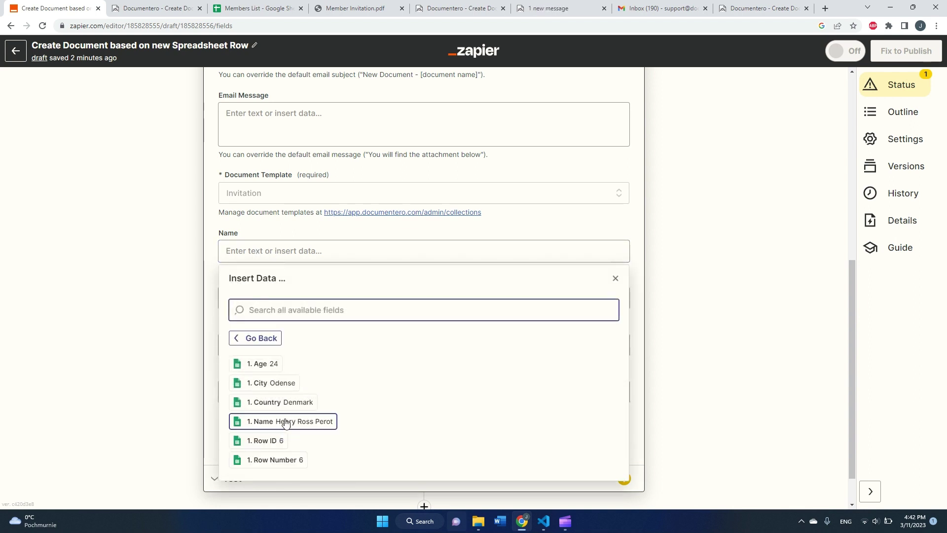
scroll(291, 424, "down", 1)
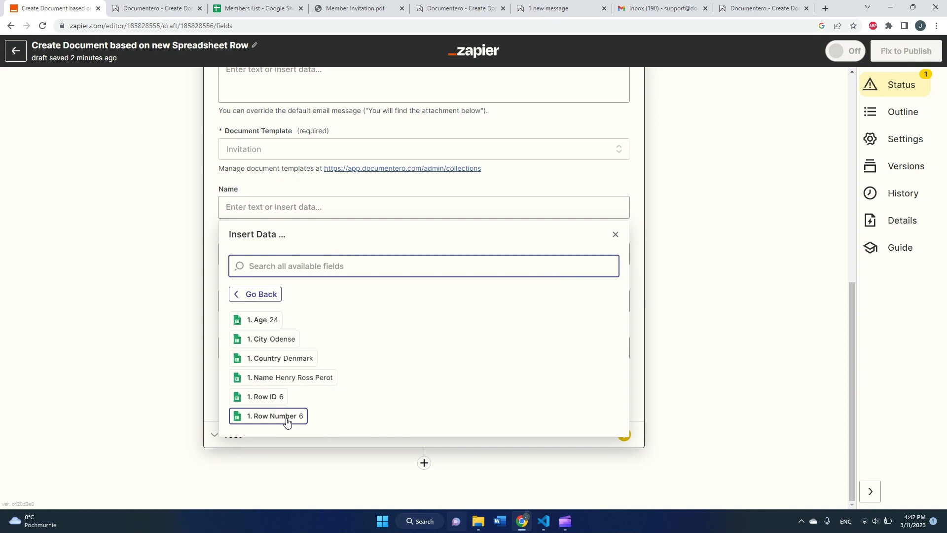
left_click(312, 384)
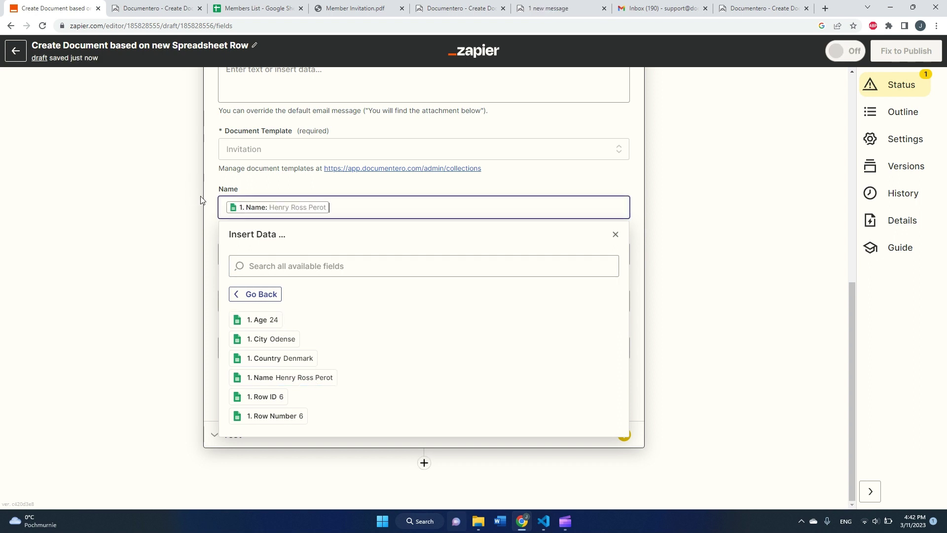
left_click(198, 199)
Map Country, City and Age to the row's matching columns (Denmark, Odense, 24).
left_click(256, 254)
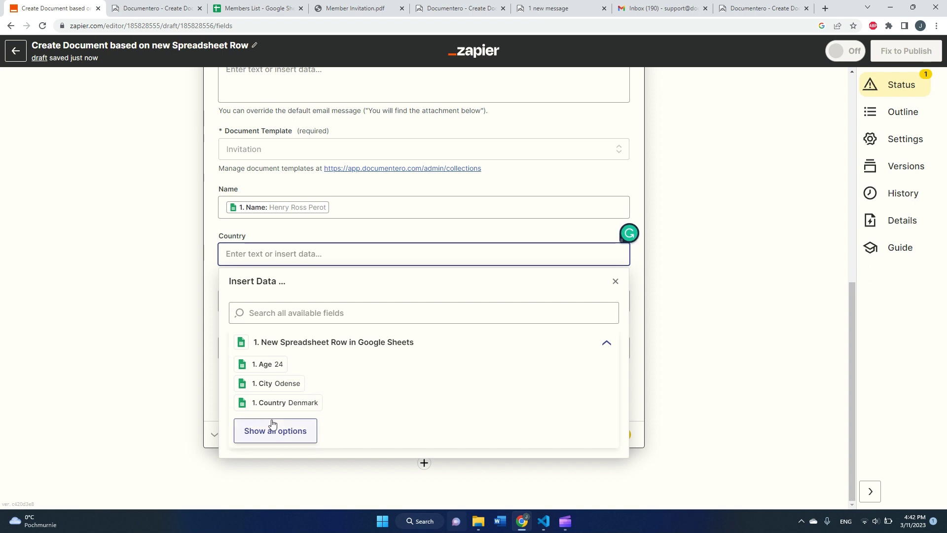
left_click(293, 409)
left_click(161, 273)
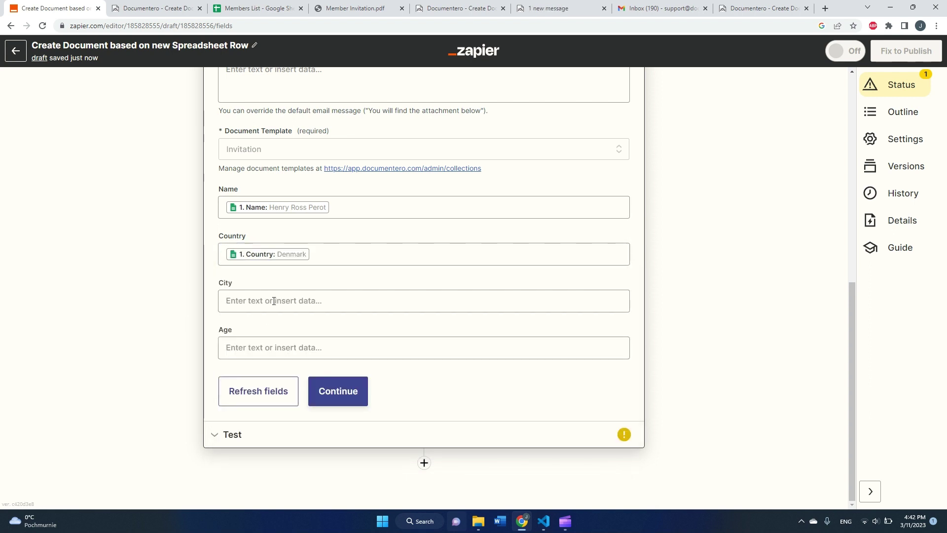
left_click(277, 298)
left_click(279, 428)
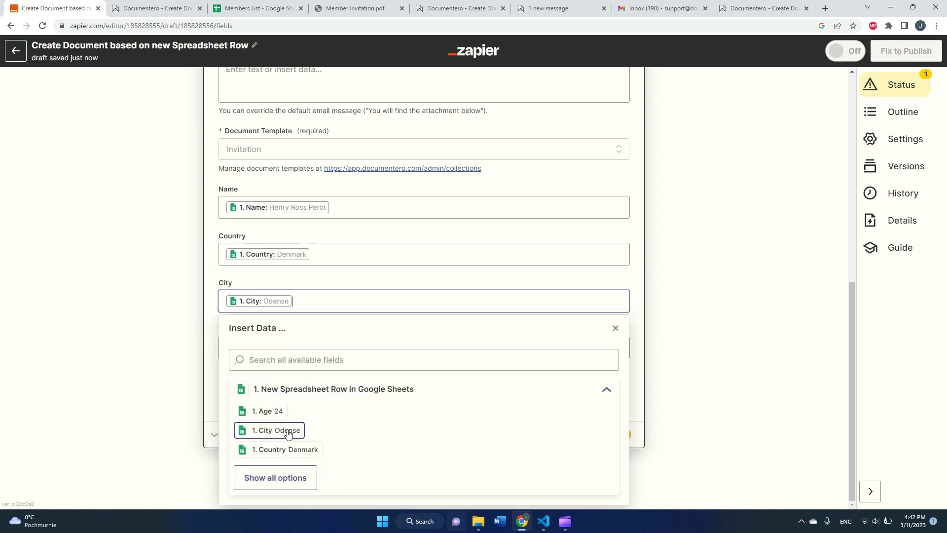
left_click(191, 321)
left_click(244, 342)
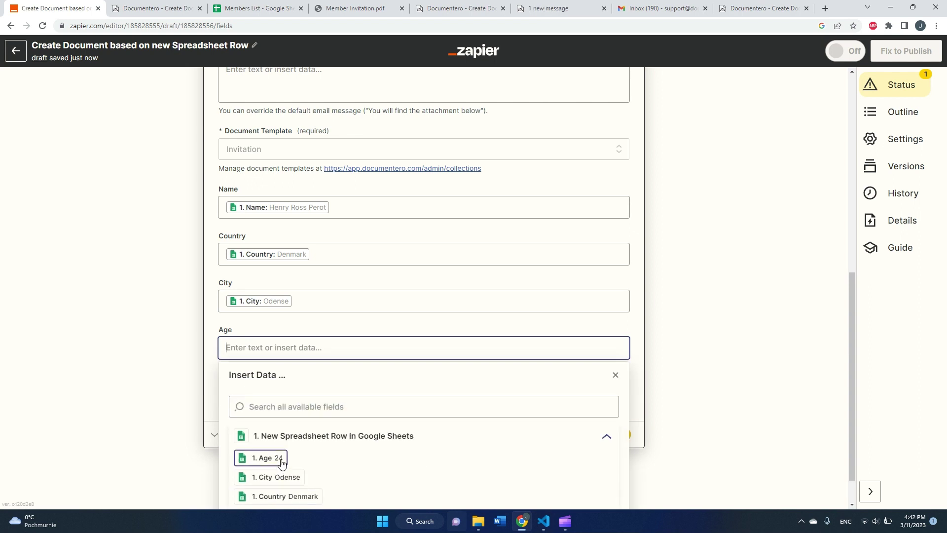
left_click(267, 457)
left_click(176, 323)
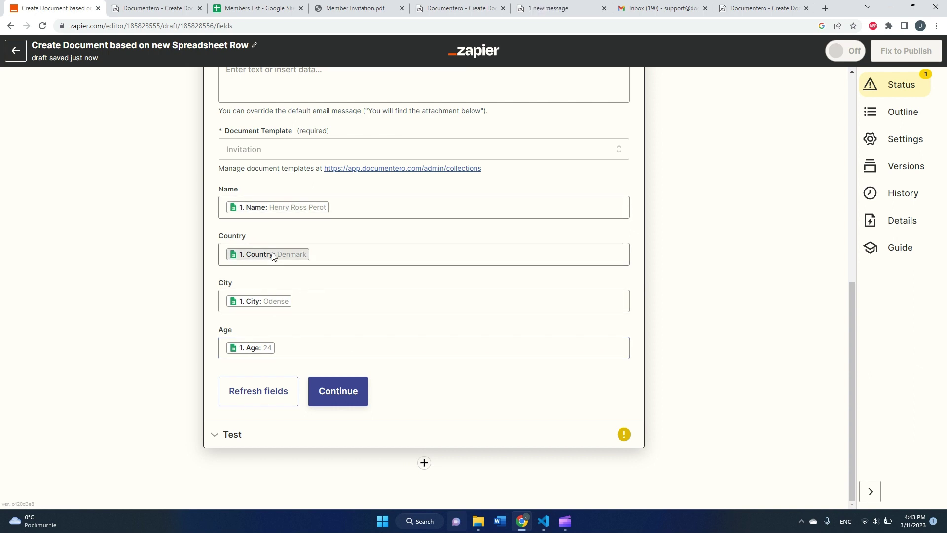
Check the Members List headers A1–D1 against the mapping, then return to Zapier.
left_click(282, 12)
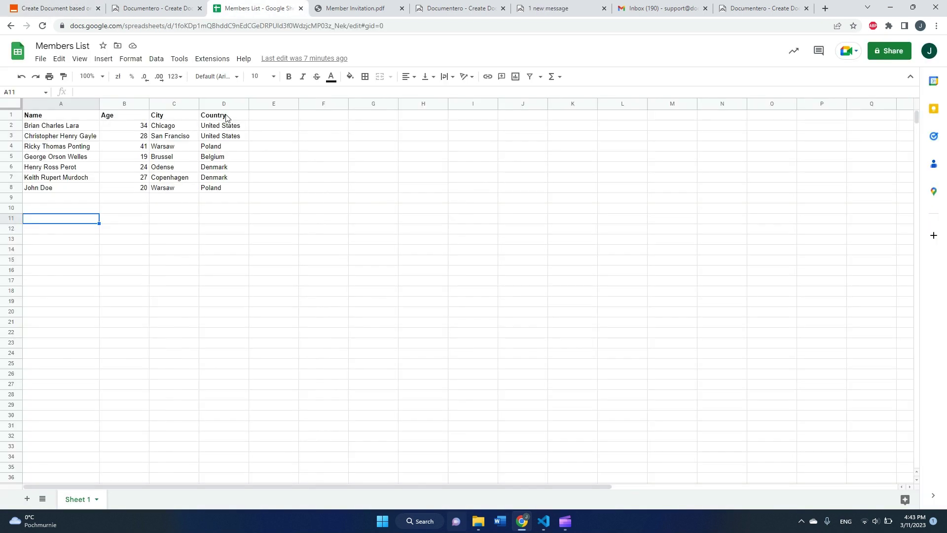
left_click(226, 117)
left_click(175, 119)
left_click(127, 118)
left_click(74, 118)
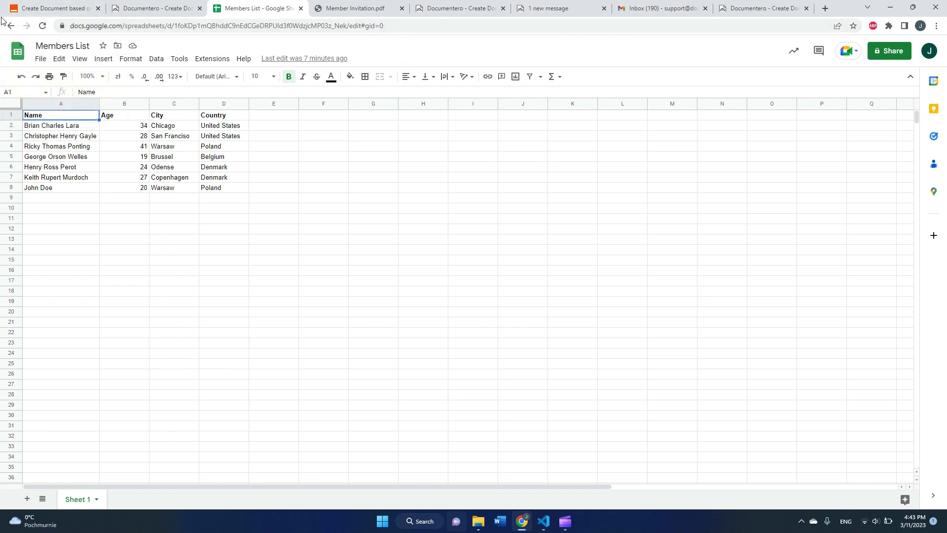
left_click(54, 9)
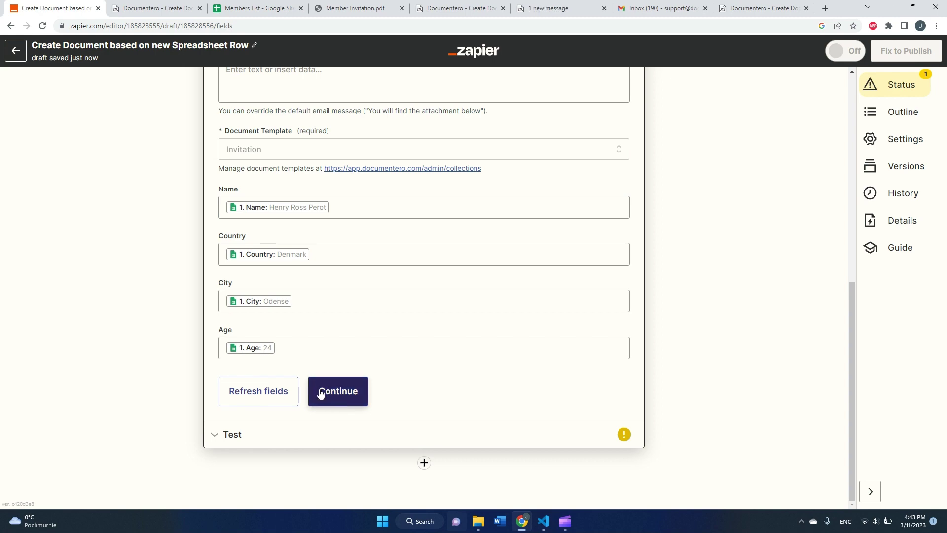
Confirm the Documentero field mapping, run the action test, and check the Gmail inbox.
scroll(320, 393, "up", 3)
scroll(324, 362, "up", 2)
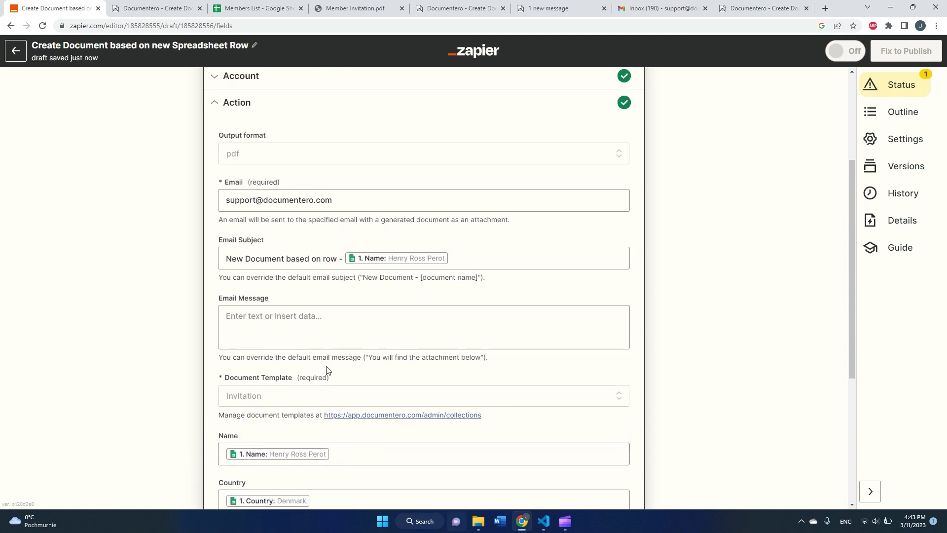
scroll(327, 371, "down", 5)
left_click(338, 392)
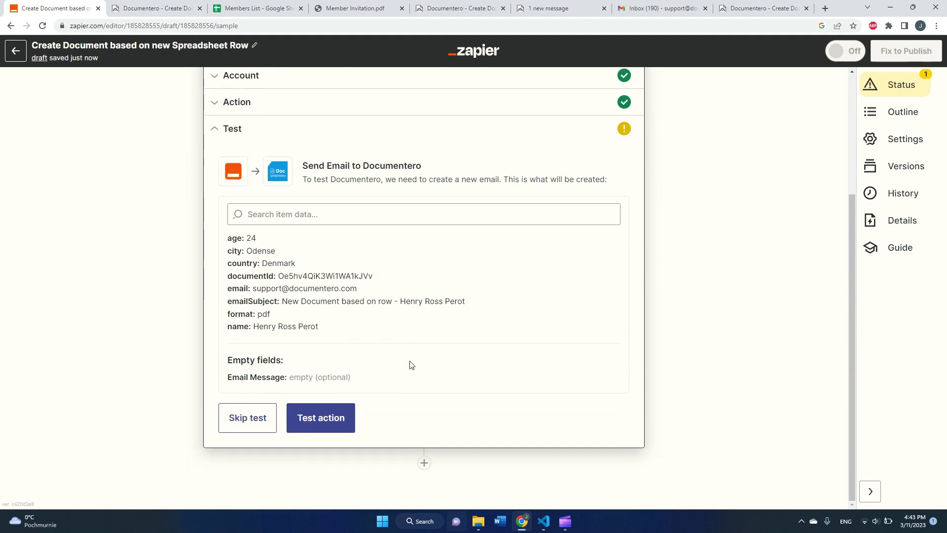
left_click(344, 424)
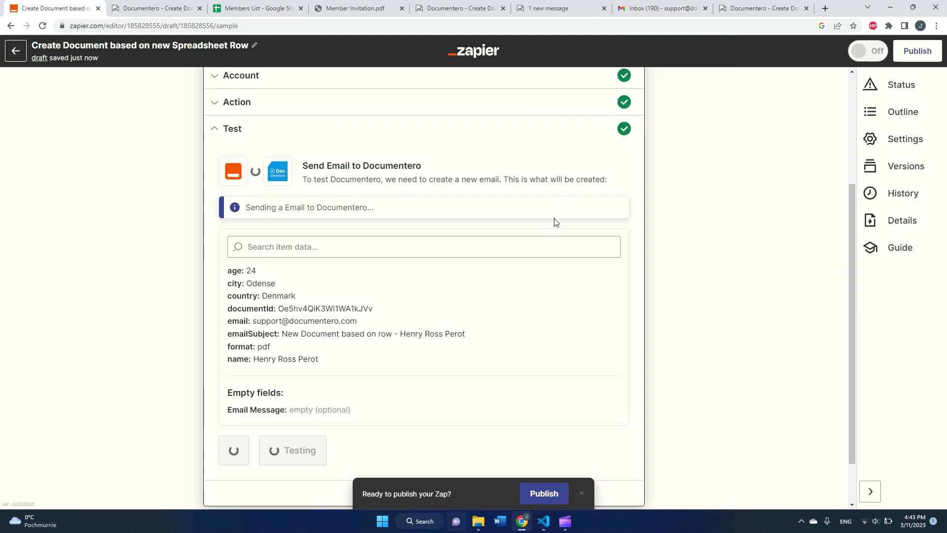
left_click(656, 10)
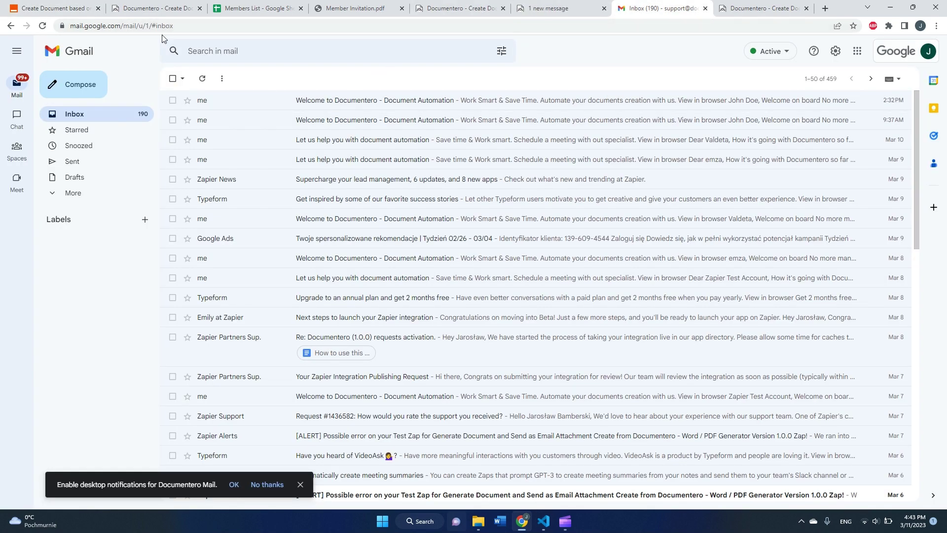
Open the new Documentero email and preview its Invitation.pdf showing the member's filled-in details.
left_click(69, 9)
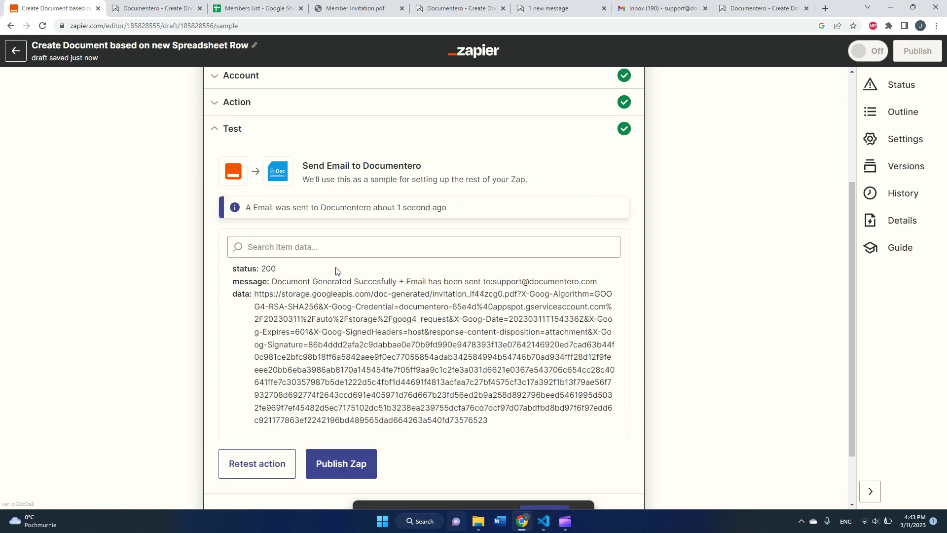
left_click(662, 9)
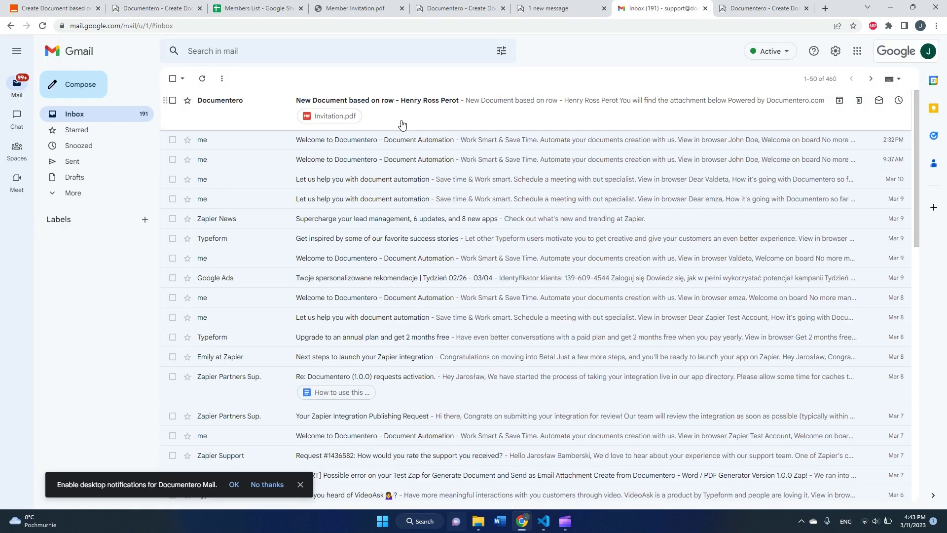
left_click(391, 121)
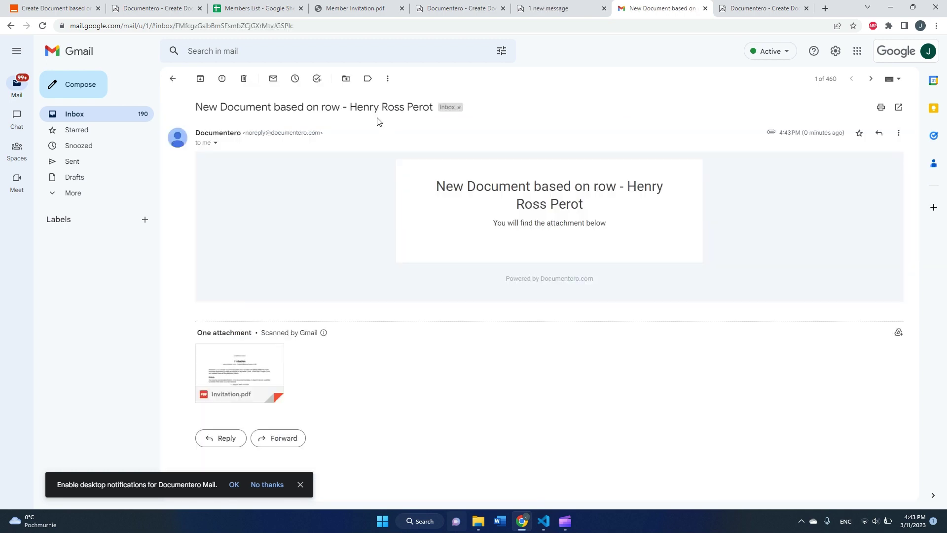
left_click(275, 366)
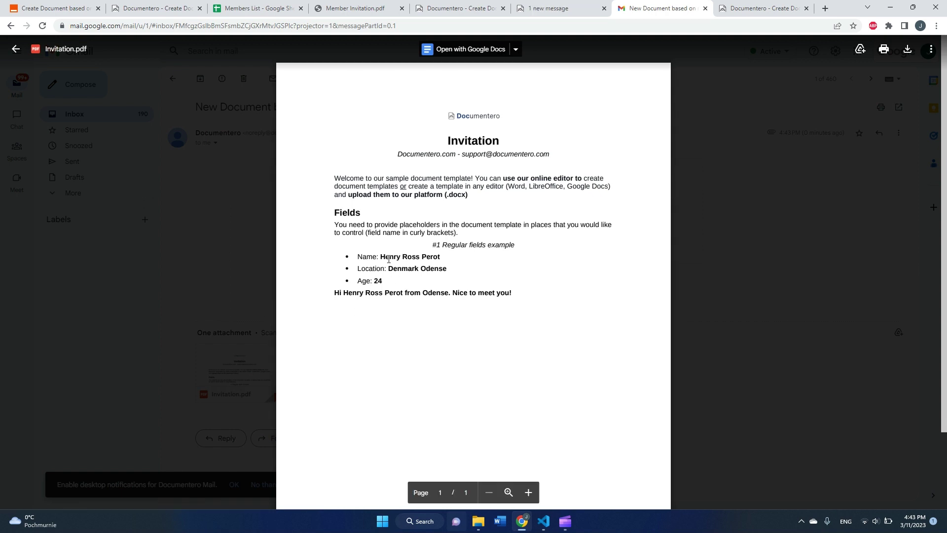
left_click_drag(380, 257, 446, 262)
left_click(74, 9)
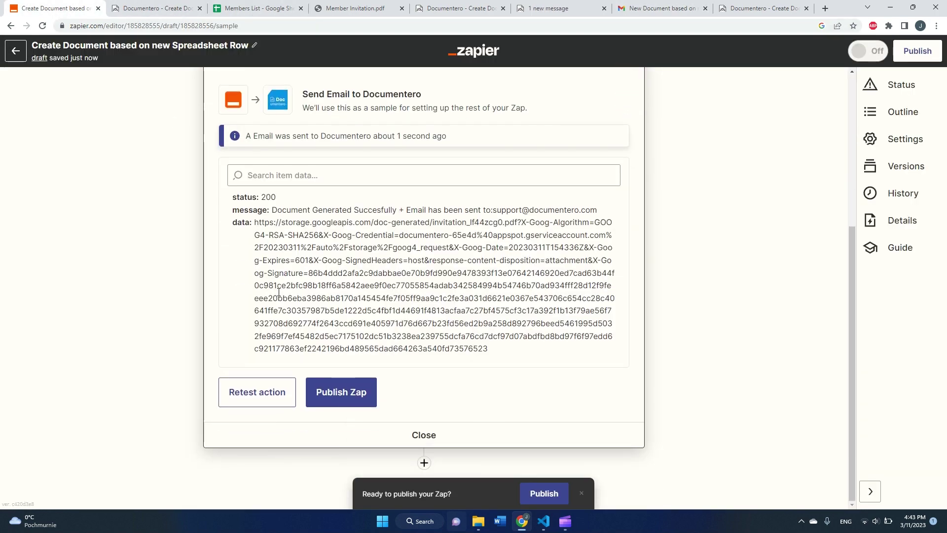
Publish the zap with Publish & Turn On, glancing at the Members List sheet.
left_click(356, 397)
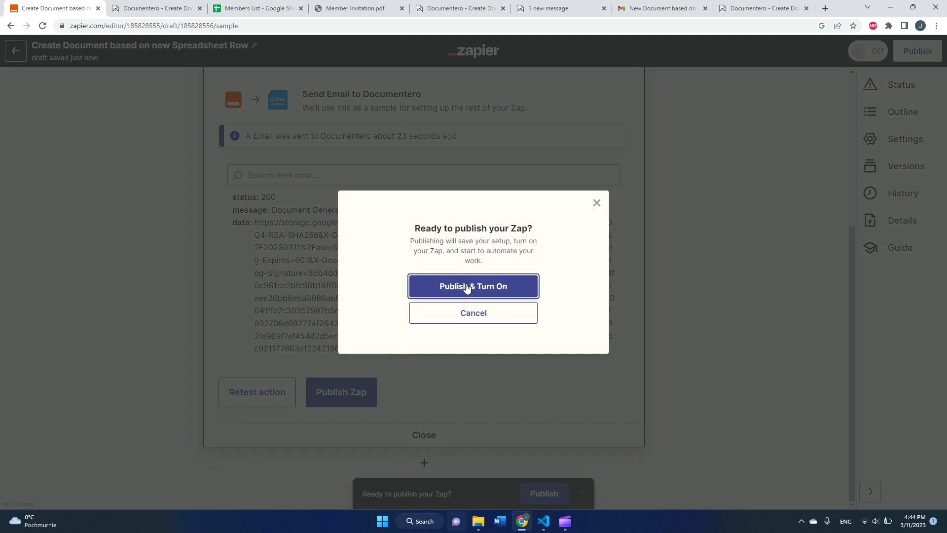
left_click(467, 288)
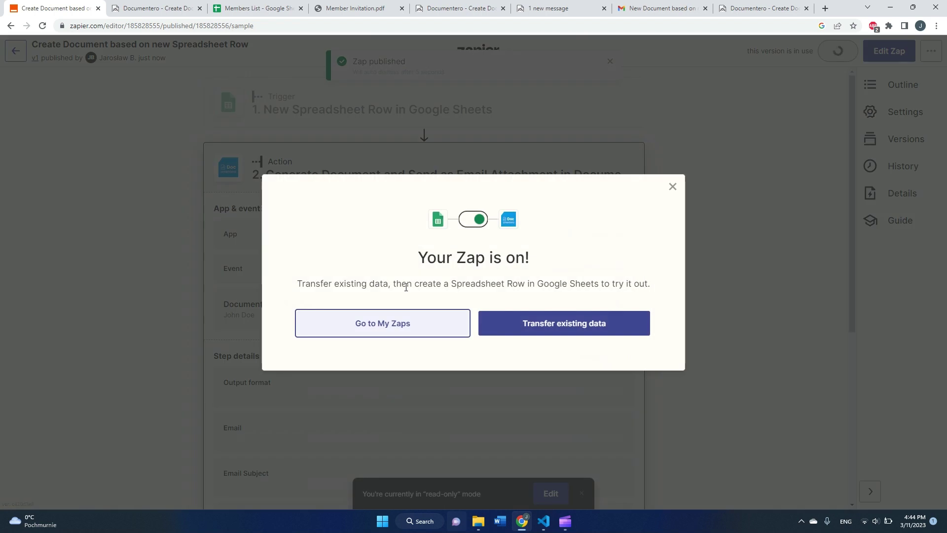
left_click(267, 15)
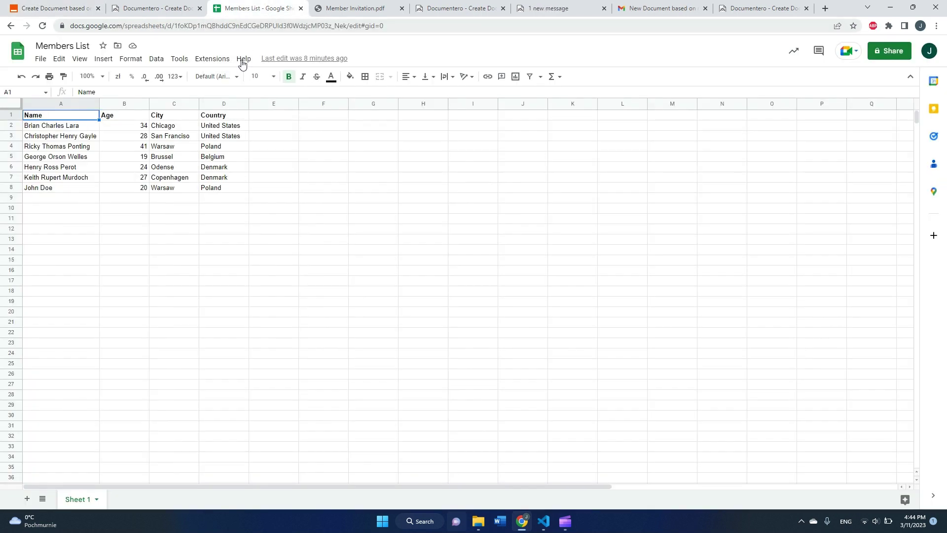
left_click(54, 200)
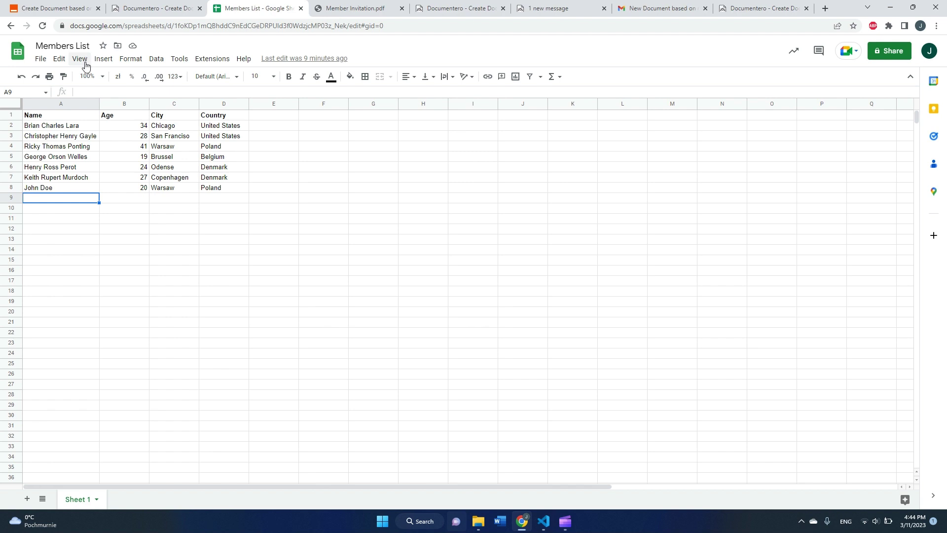
left_click(51, 10)
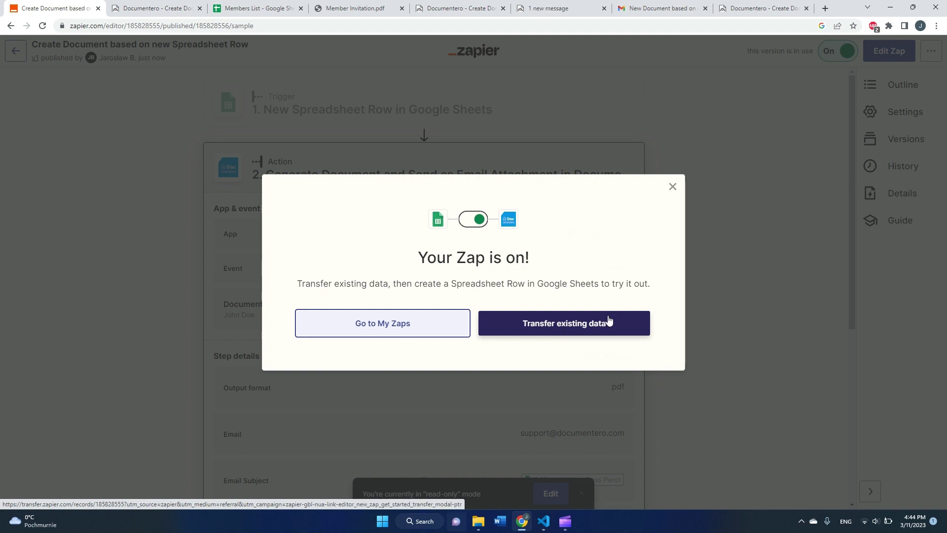
Transfer the existing Chicago, San Francisco and Warsaw rows (ages 34, 28, 41) to Documentero.
left_click(586, 332)
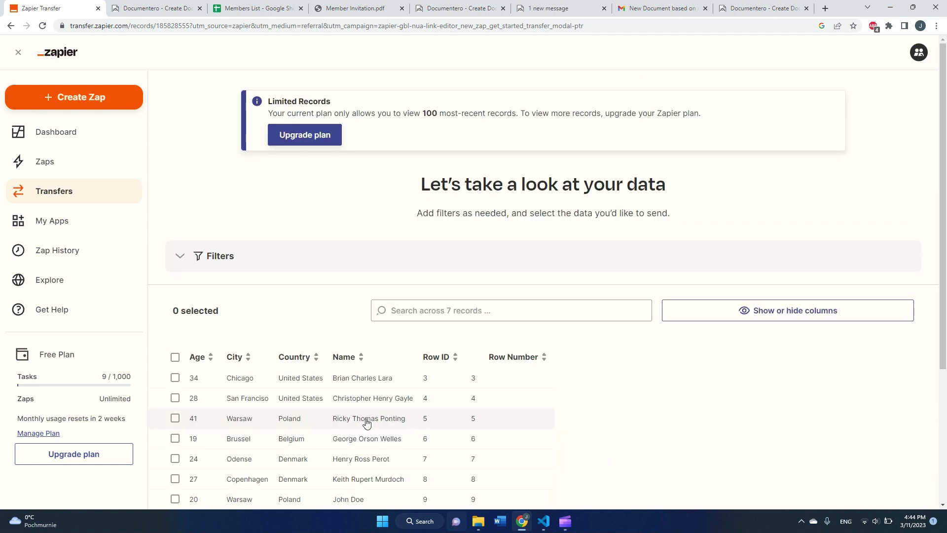
left_click(177, 398)
left_click(176, 419)
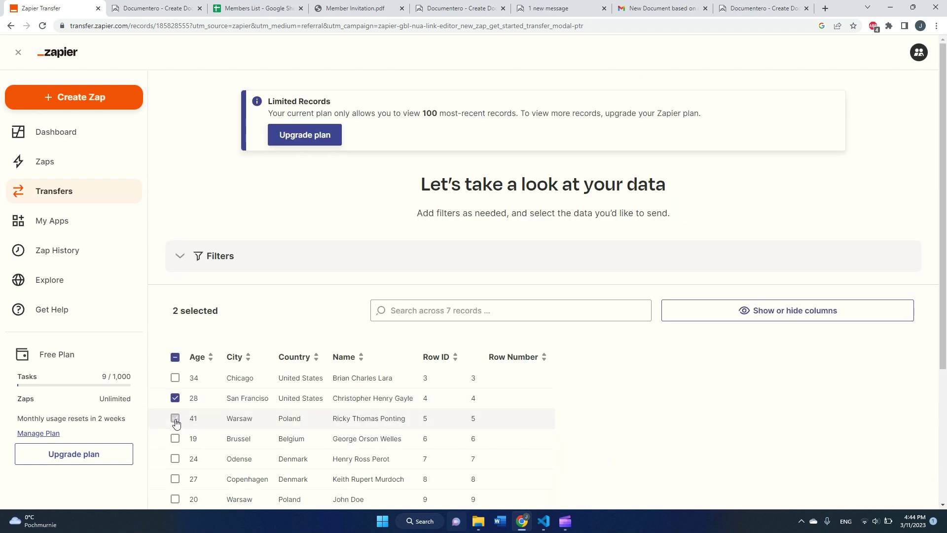
left_click(175, 378)
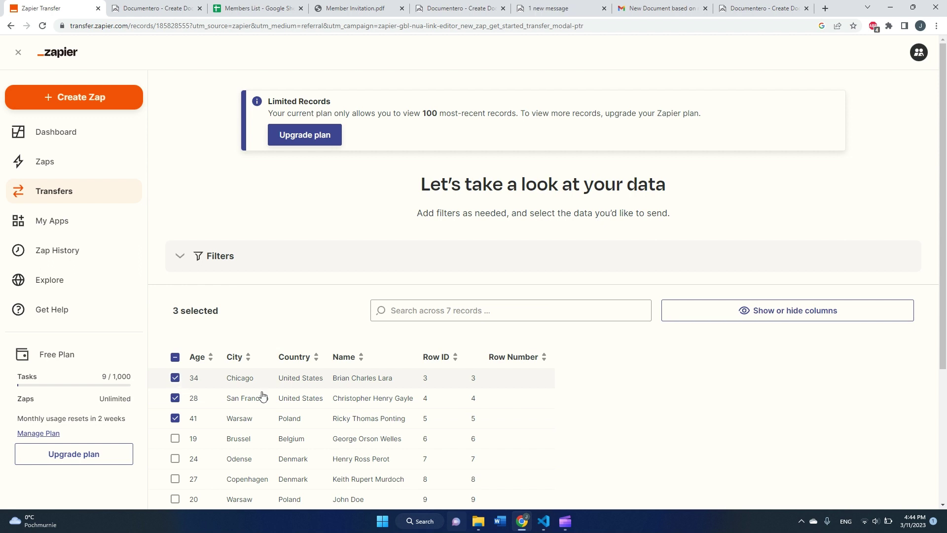
scroll(472, 395, "down", 2)
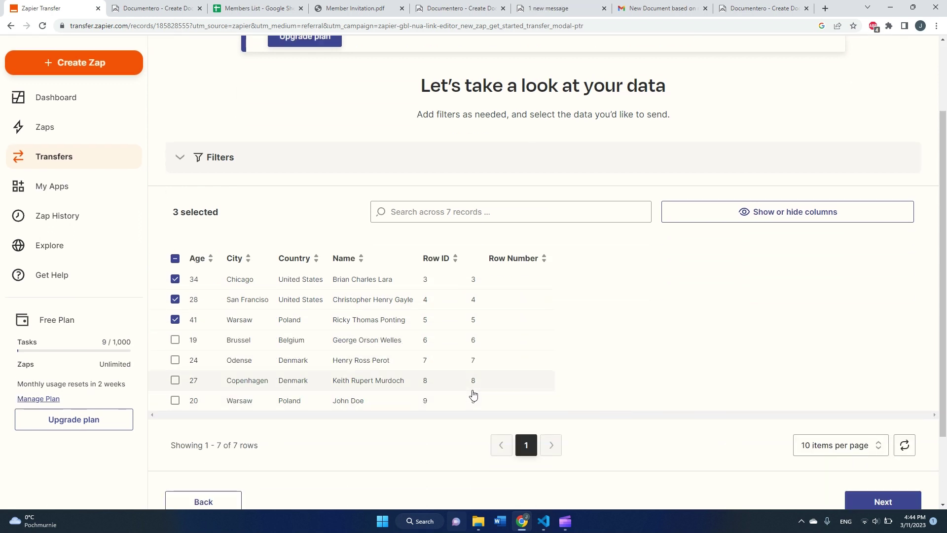
scroll(503, 389, "down", 2)
left_click(883, 407)
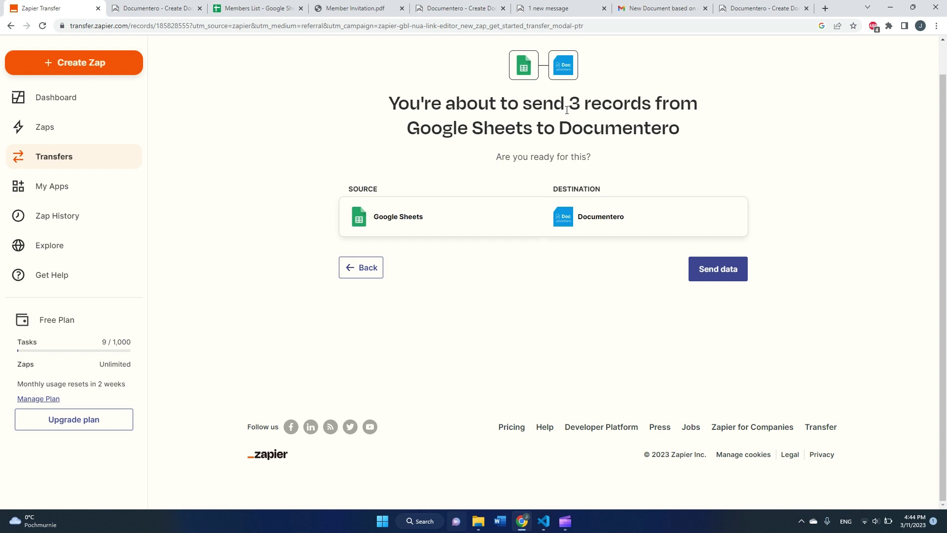
left_click(719, 272)
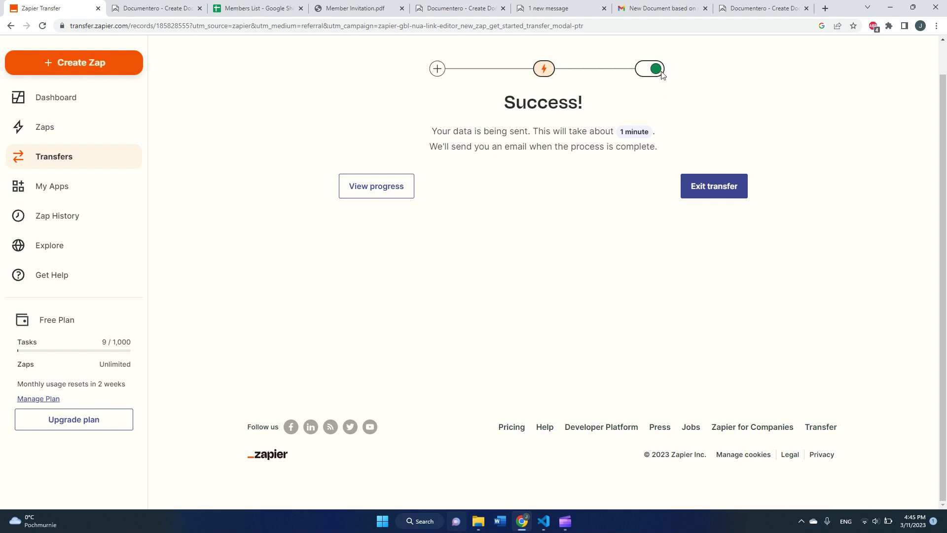
left_click(657, 9)
In the Gmail inbox, open the Warsaw member's email and preview its Invitation.pdf.
left_click(116, 126)
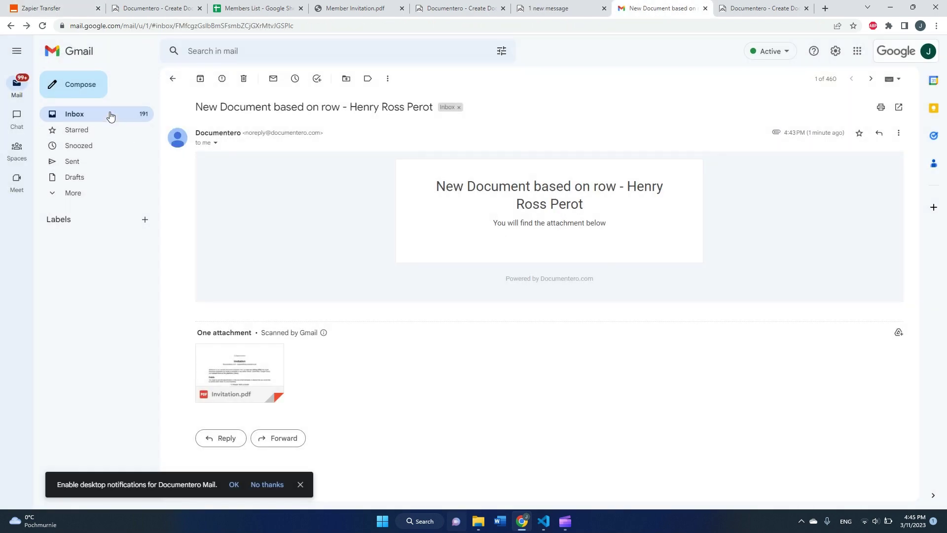
left_click(110, 115)
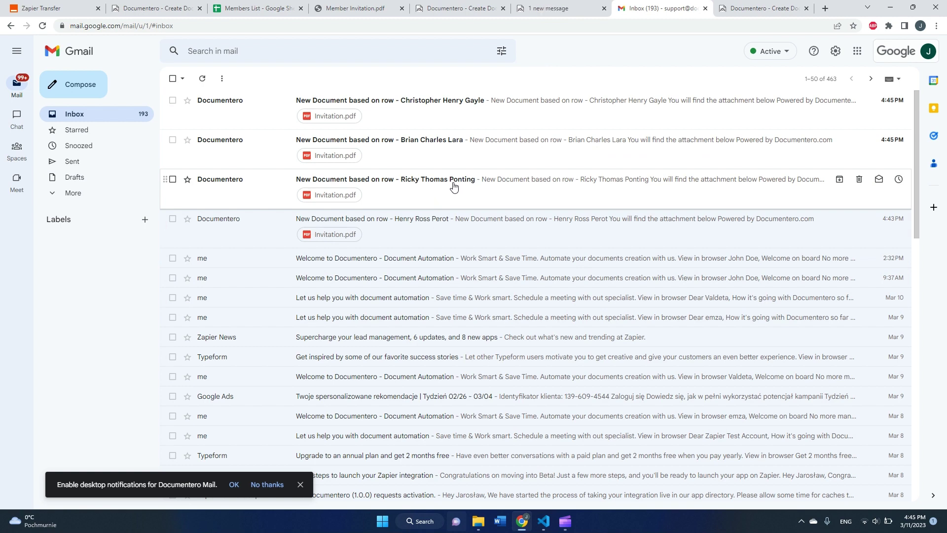
left_click(455, 186)
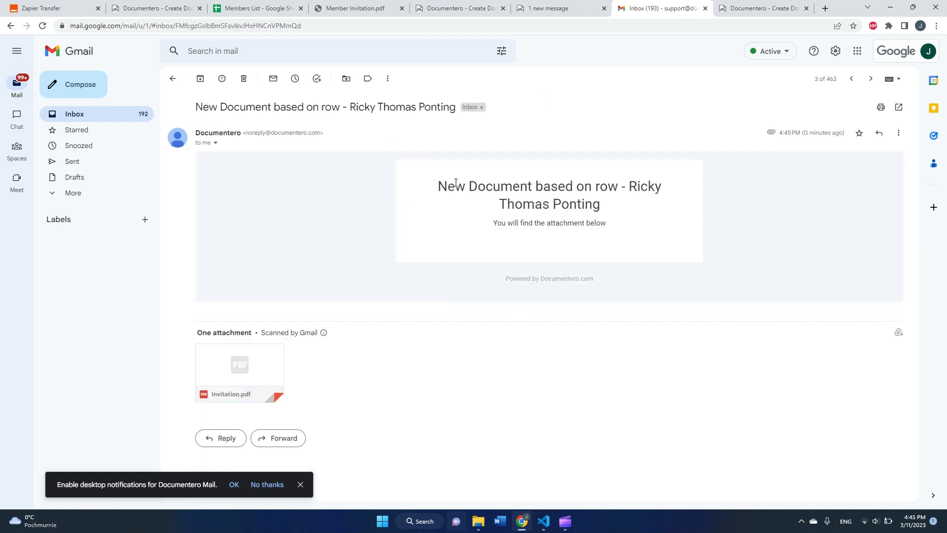
left_click(283, 360)
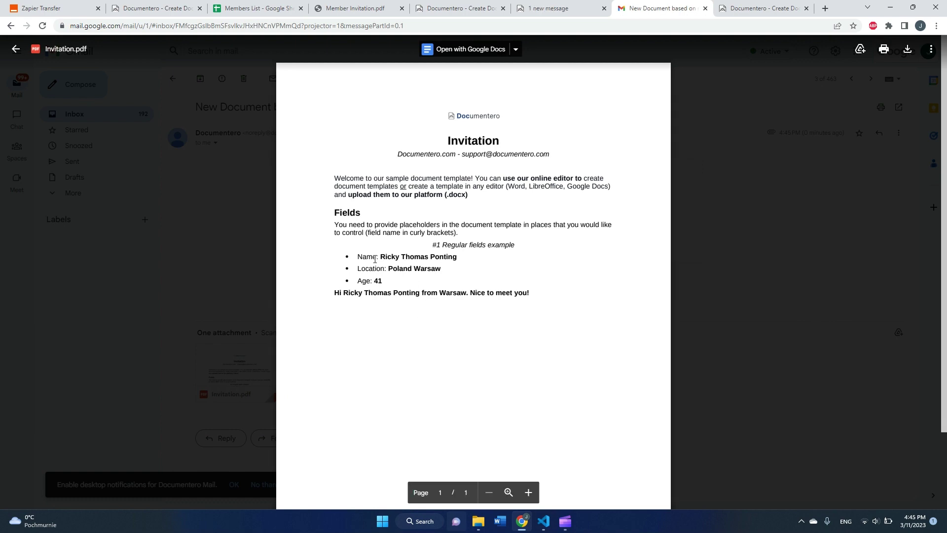
left_click(151, 142)
Open the Chicago member's email and check the name and location in its Invitation.pdf.
left_click(85, 117)
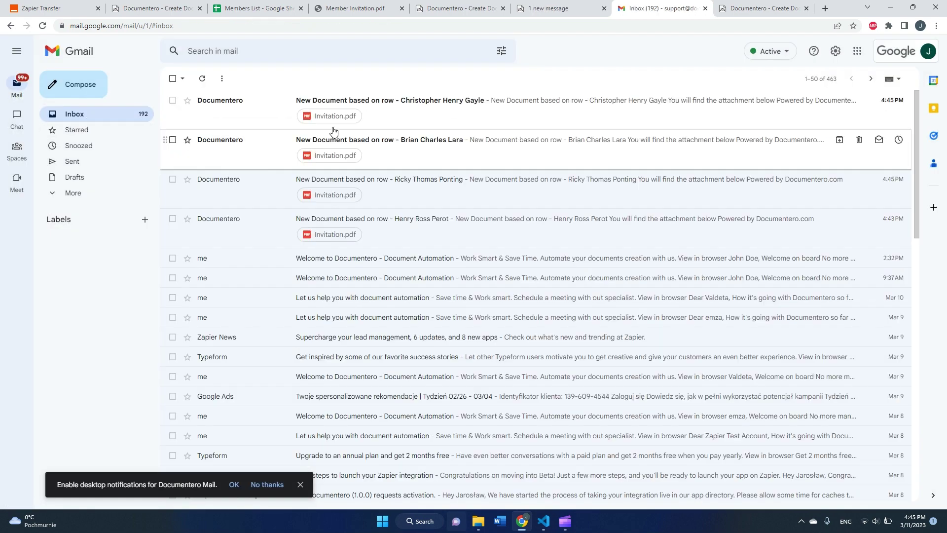
left_click(390, 142)
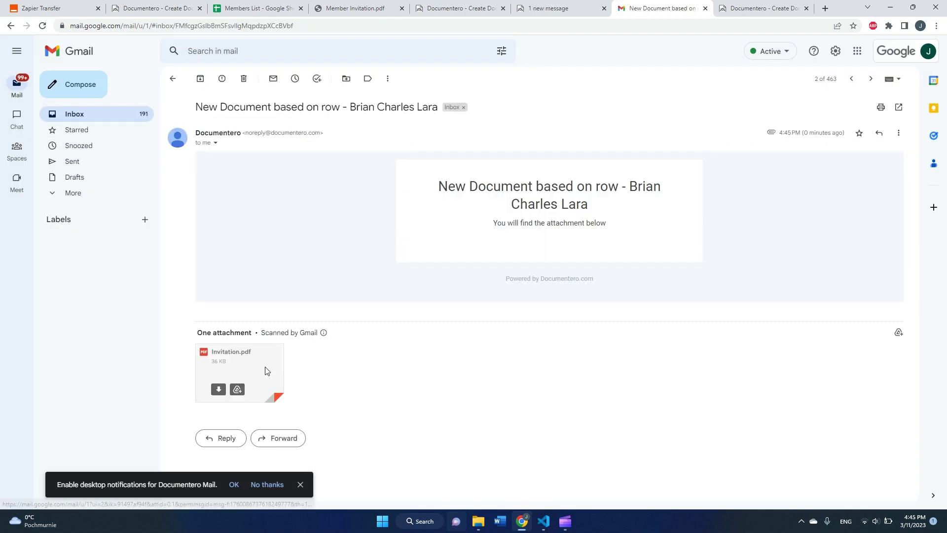
left_click(237, 368)
left_click_drag(460, 269, 356, 257)
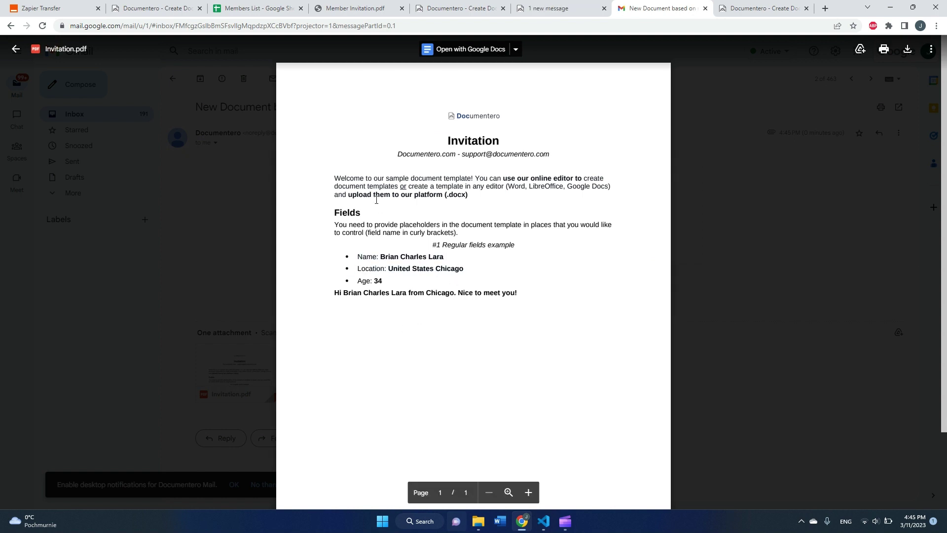
left_click(220, 154)
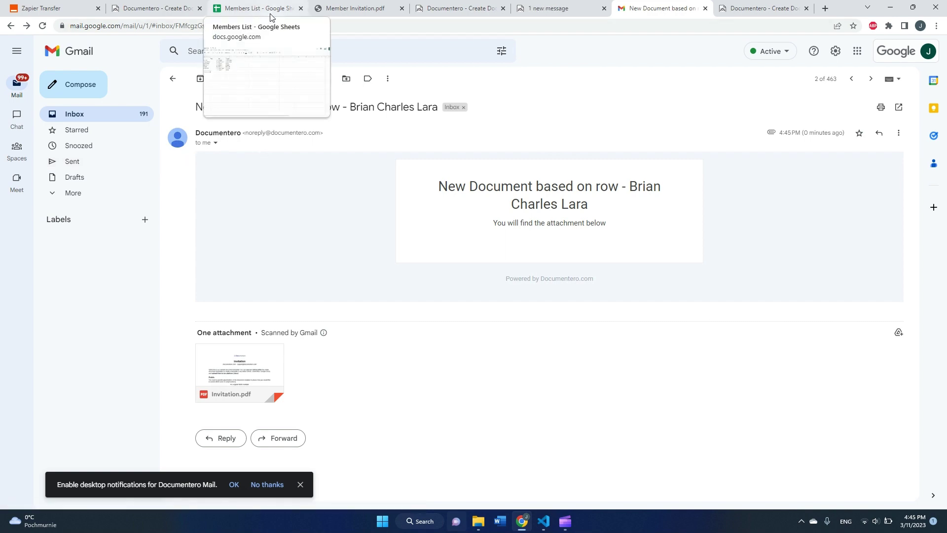
left_click(445, 10)
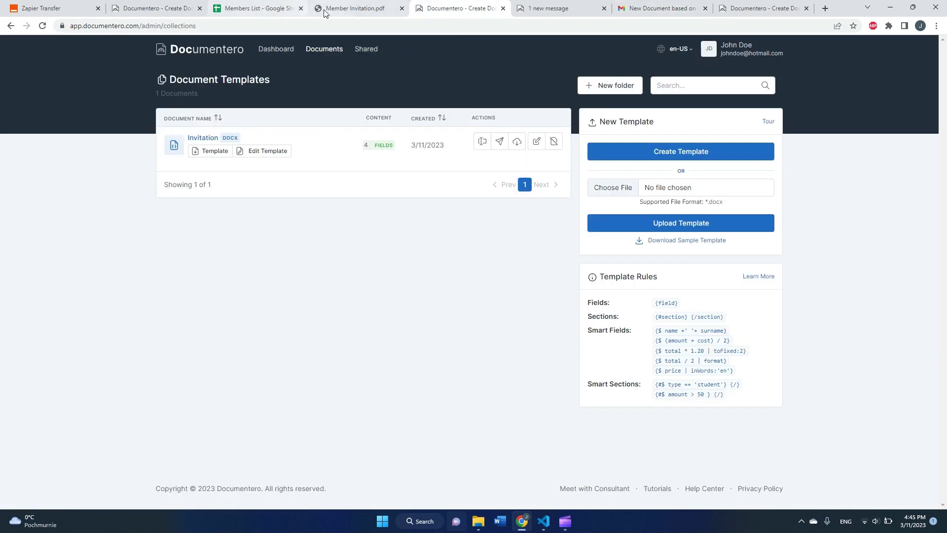
Glance at the Zapier transfer's Success page, then return to the Members List spreadsheet.
left_click(249, 9)
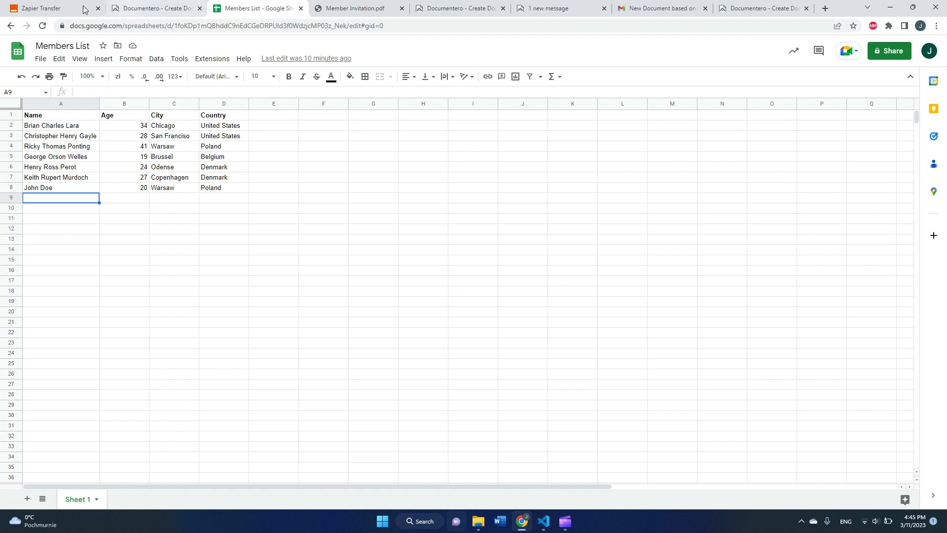
left_click(60, 9)
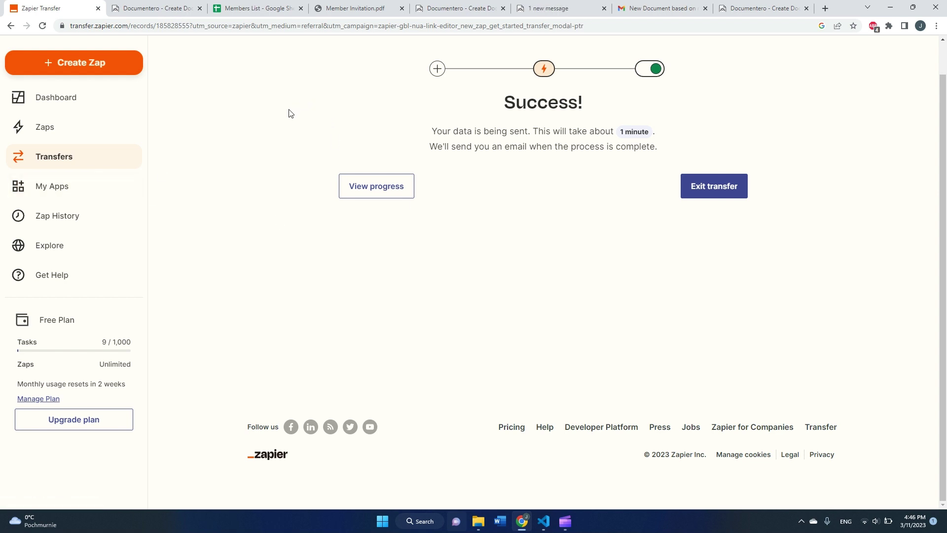
left_click(253, 9)
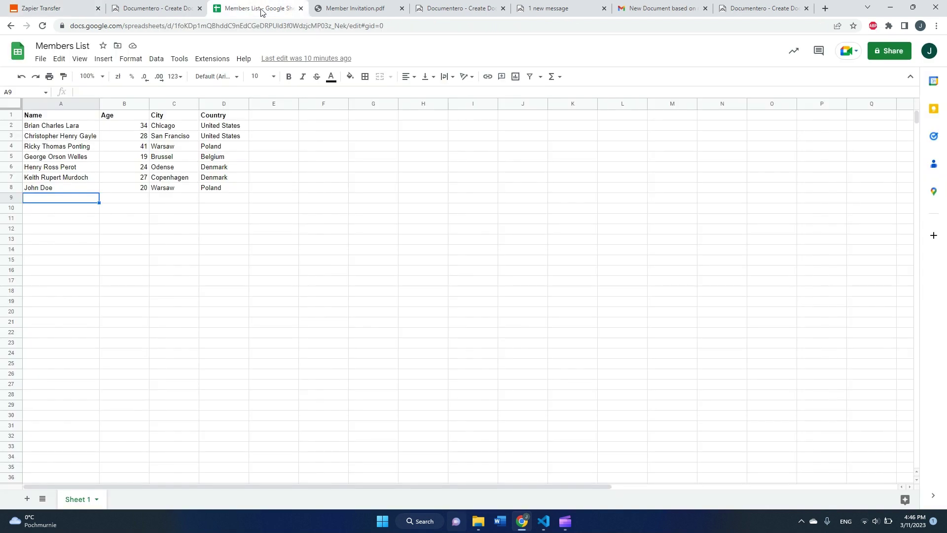